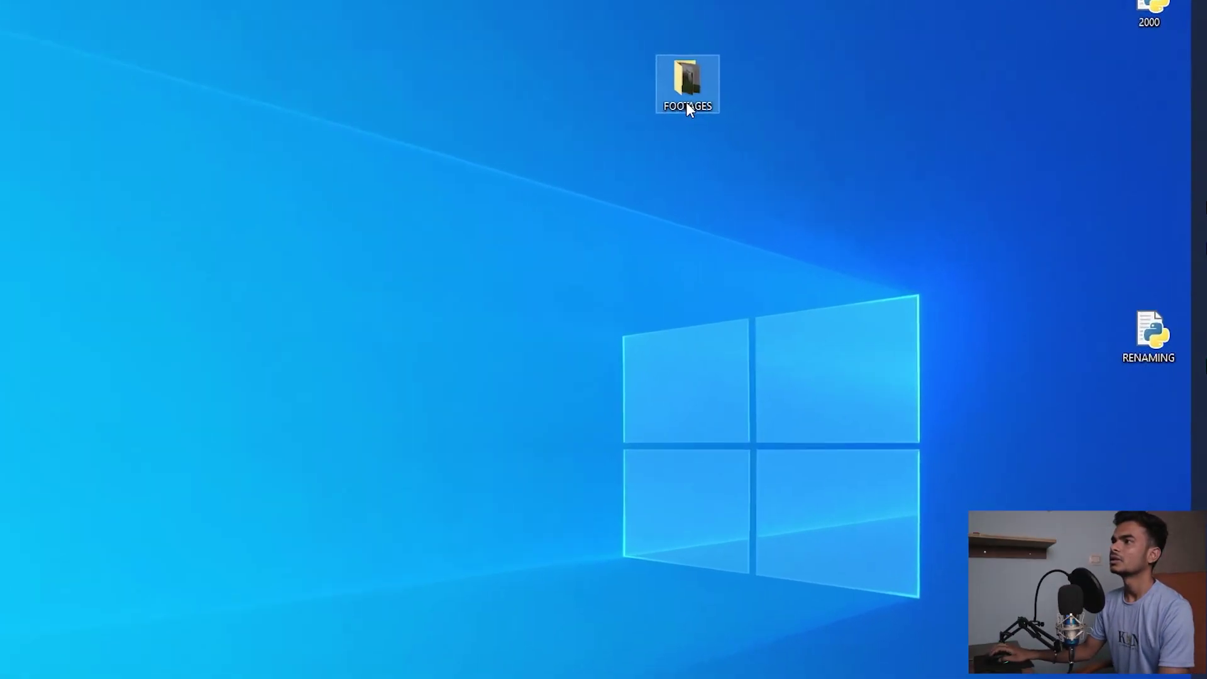
Preview the MVI_5965 clip from the FOOTAGES folder, then return to the desktop
double_click(798, 83)
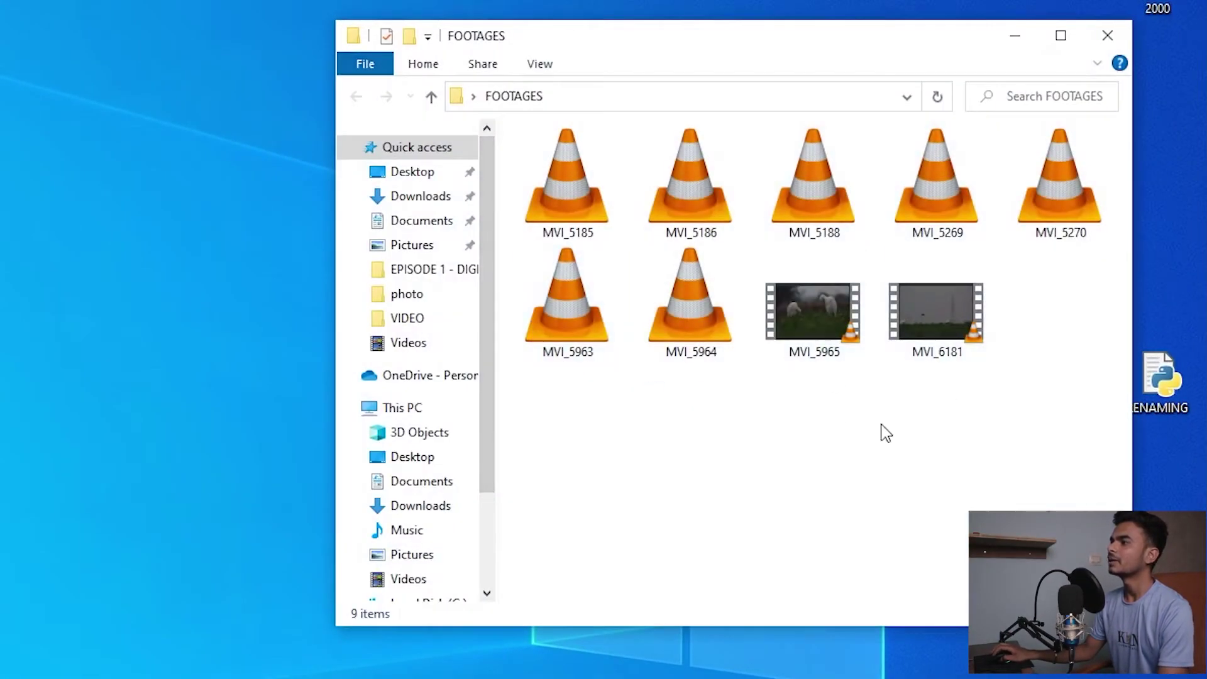
double_click(814, 321)
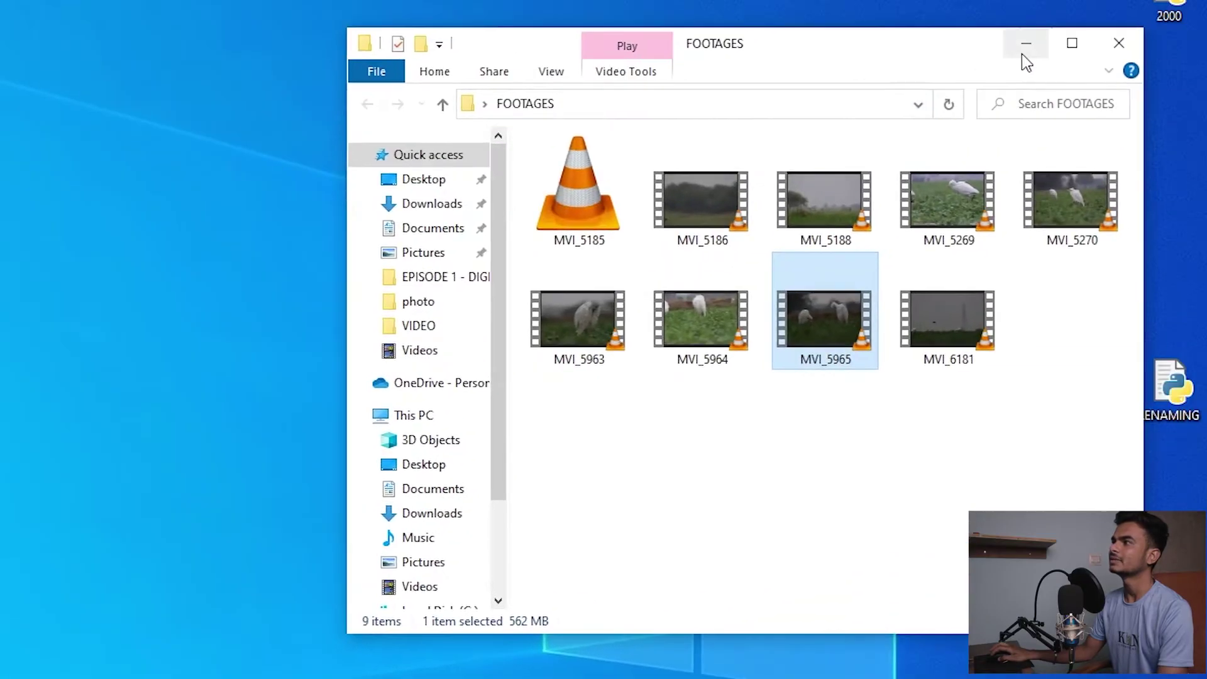
click(1022, 41)
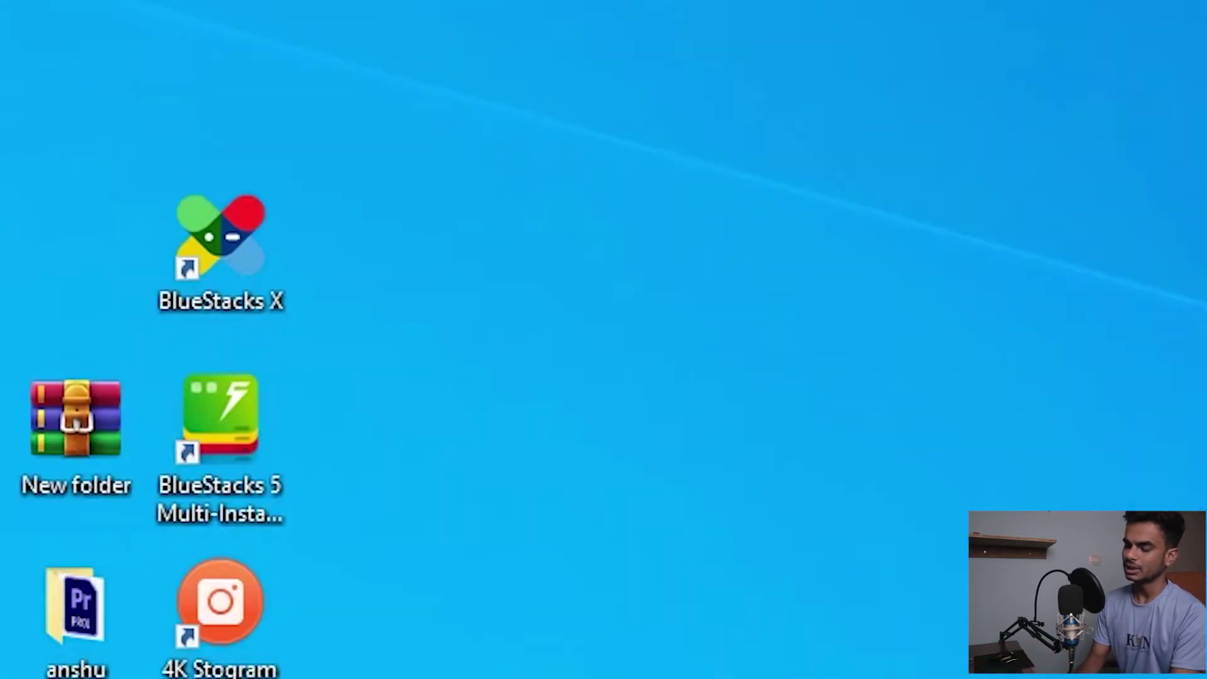
Create a new EGRET folder on the desktop, move it to the centre, and open it
key(ctrl+shift+n)
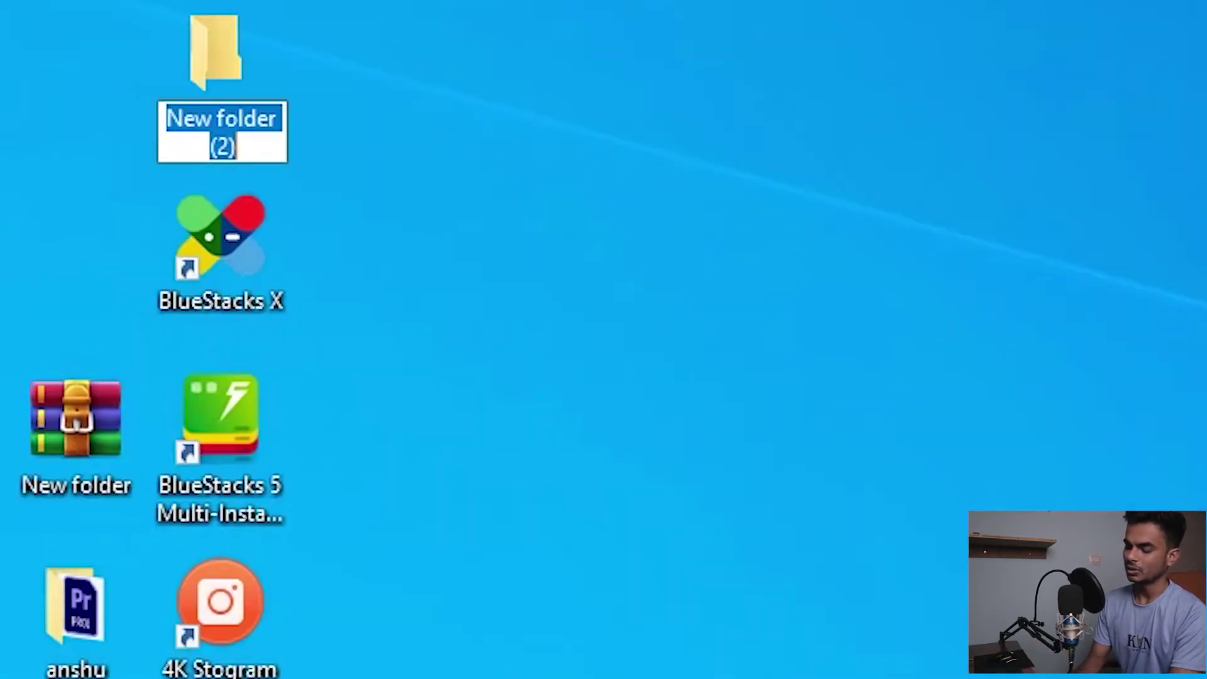
text(EGRET)
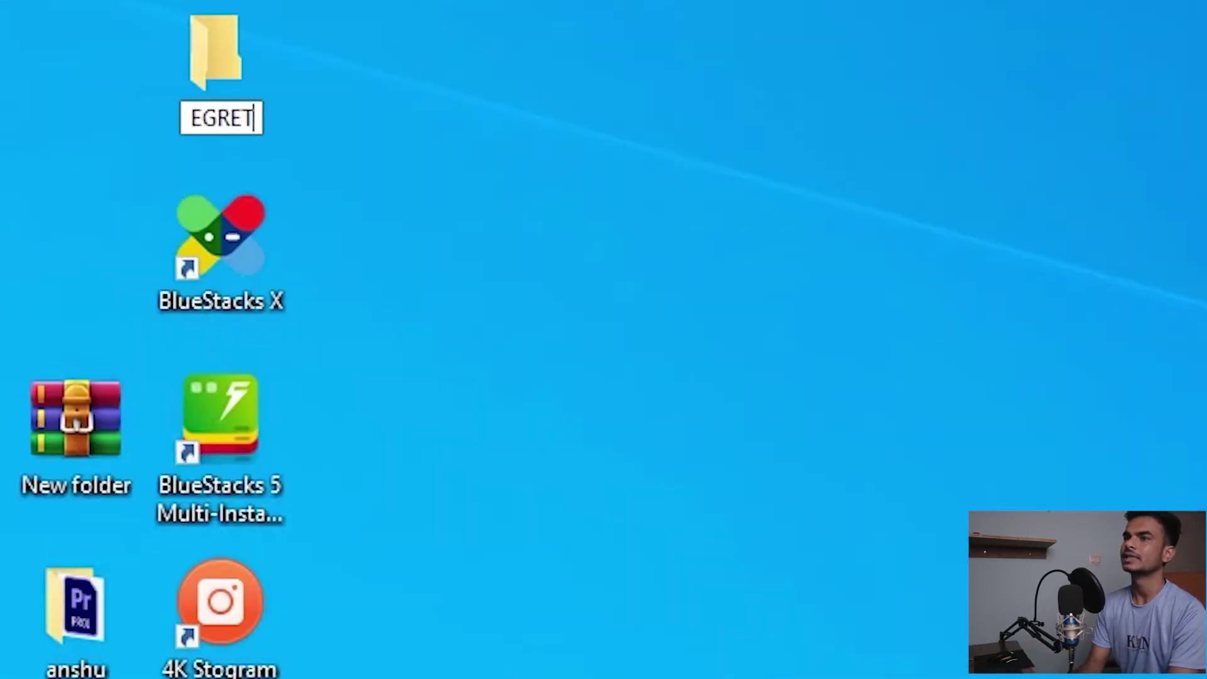
key(Return)
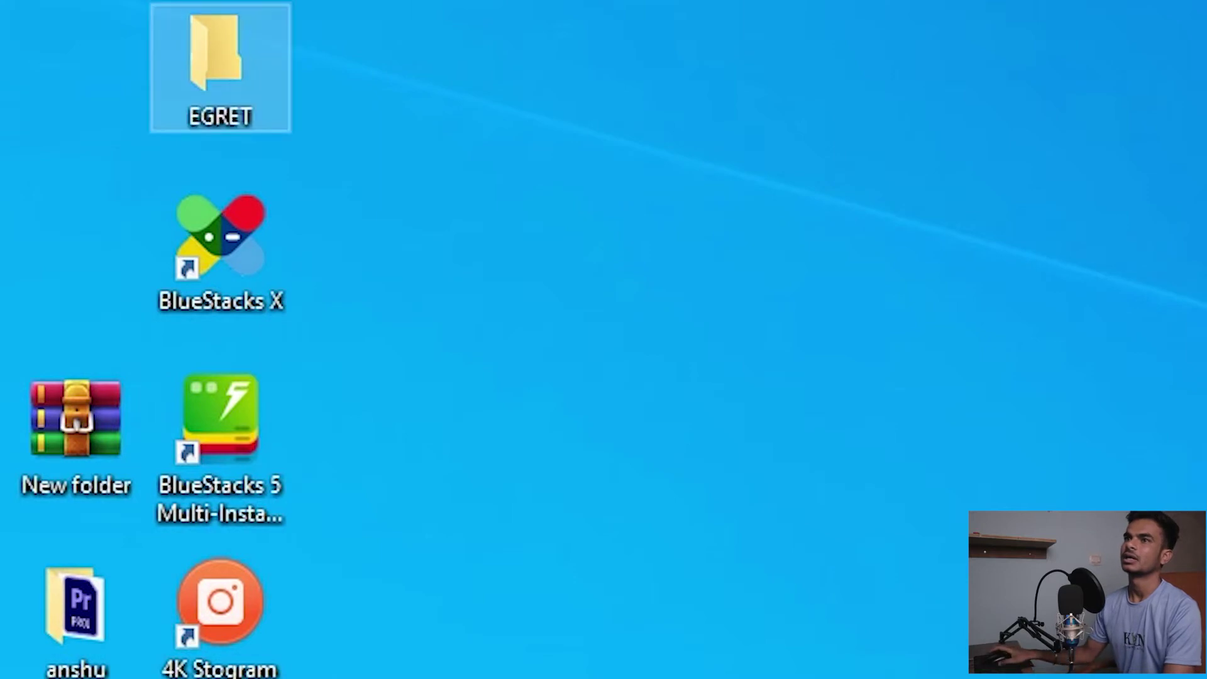
drag(213, 56, 1012, 377)
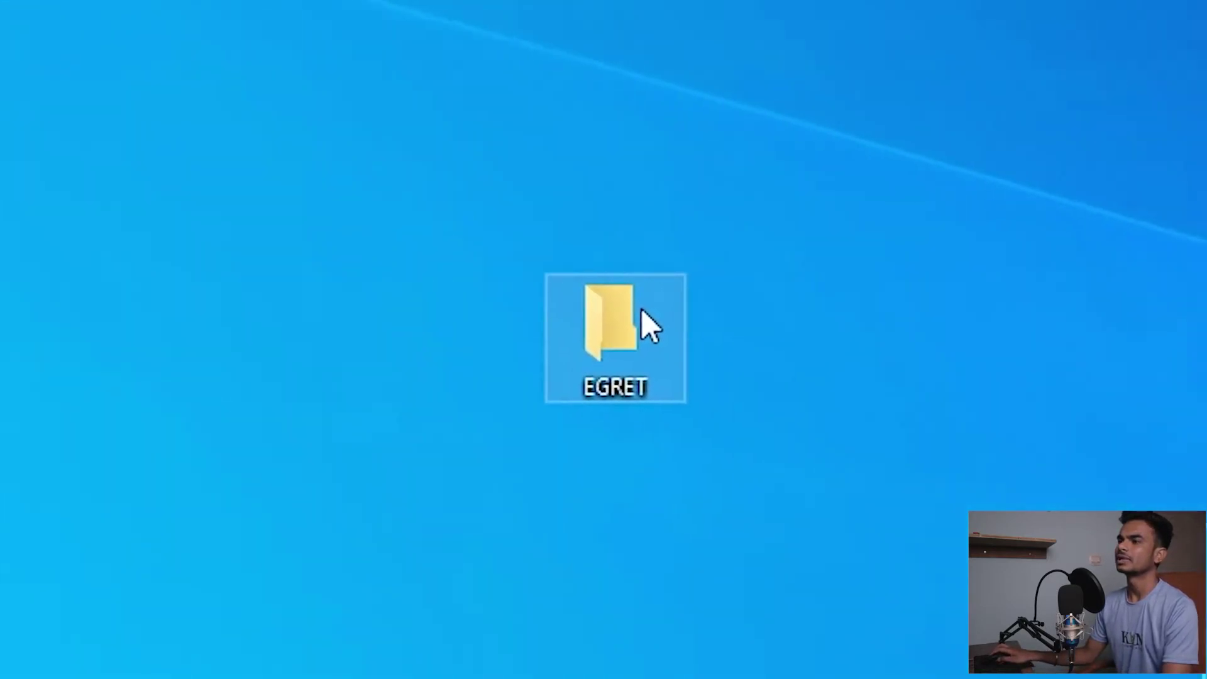
double_click(930, 408)
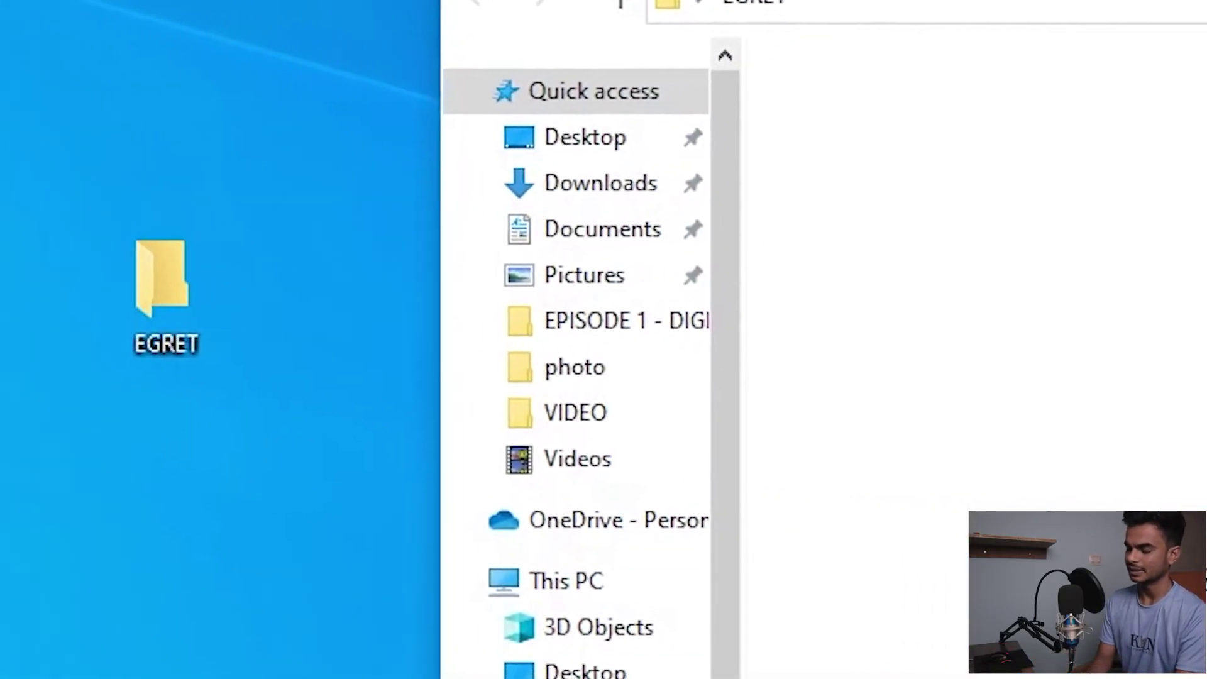
Add three subfolders inside EGRET: RAW VIDEOS, MUSIC and PROJECTS
key(ctrl+shift+n)
text(RAW V)
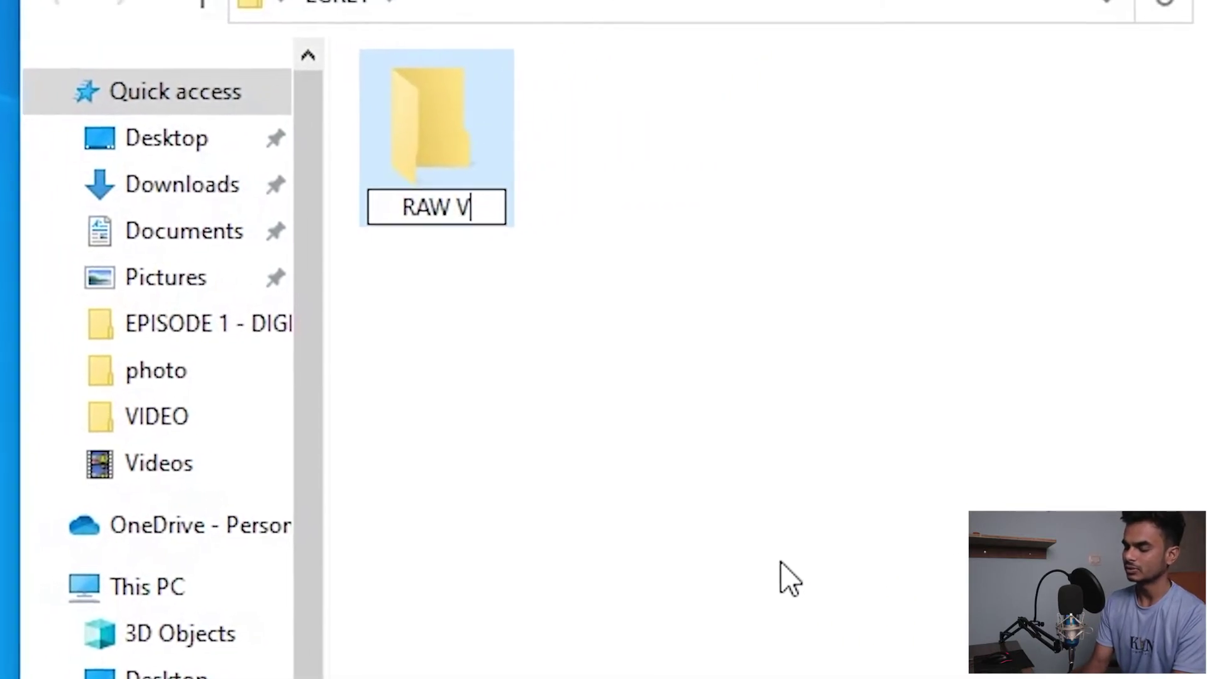
text(IDEOS)
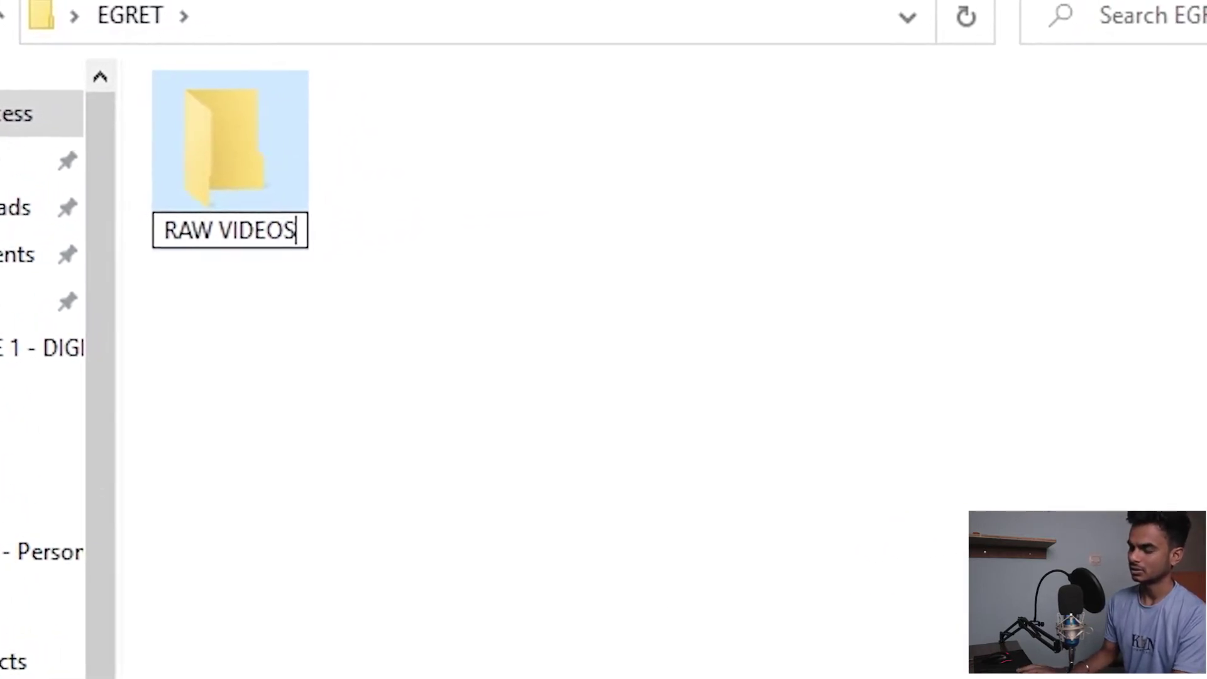
key(Return)
key(ctrl+shift+n)
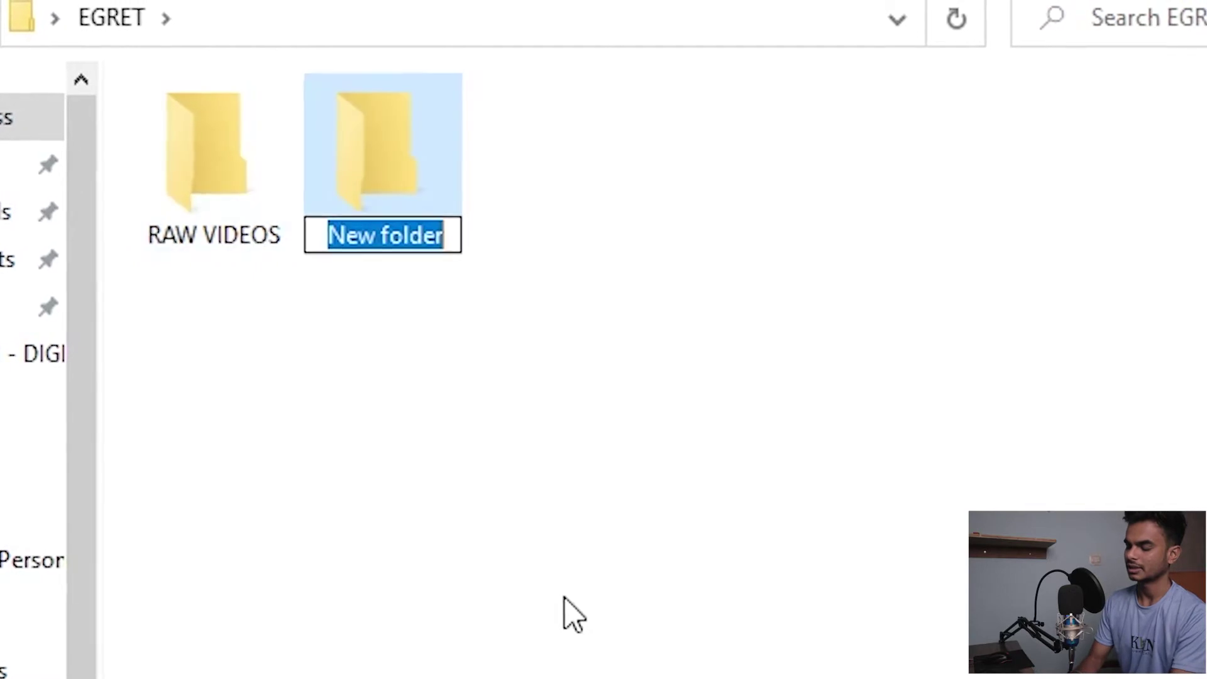
text(MU)
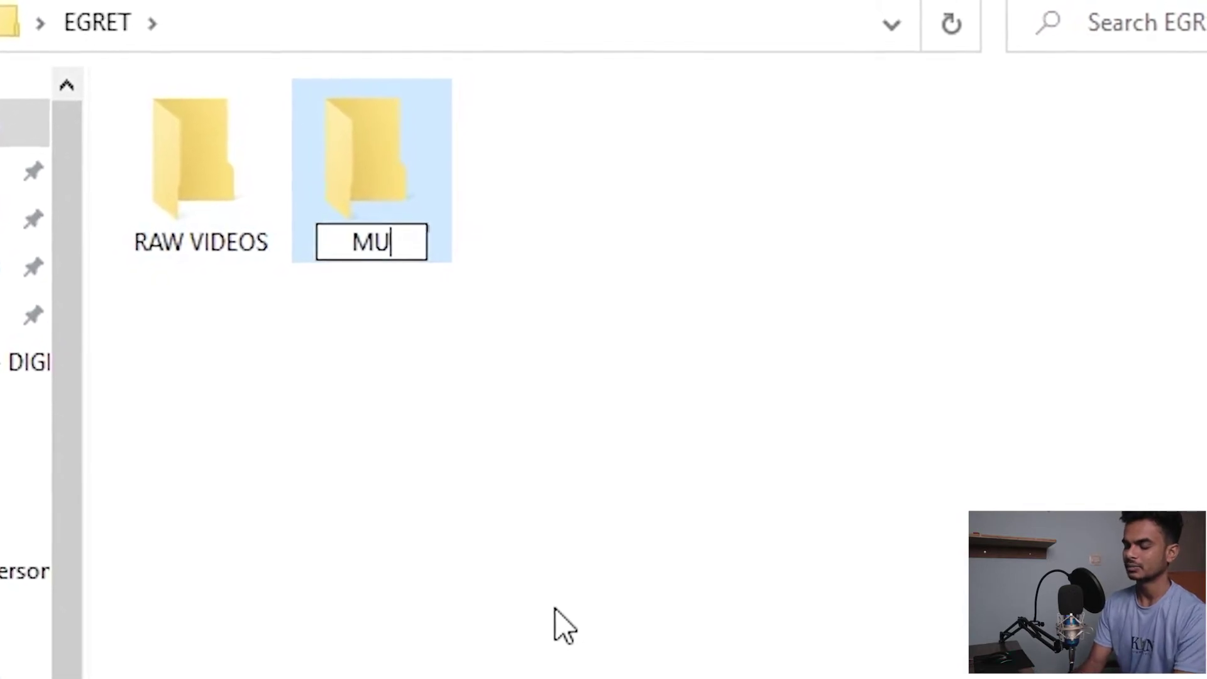
text(SIC)
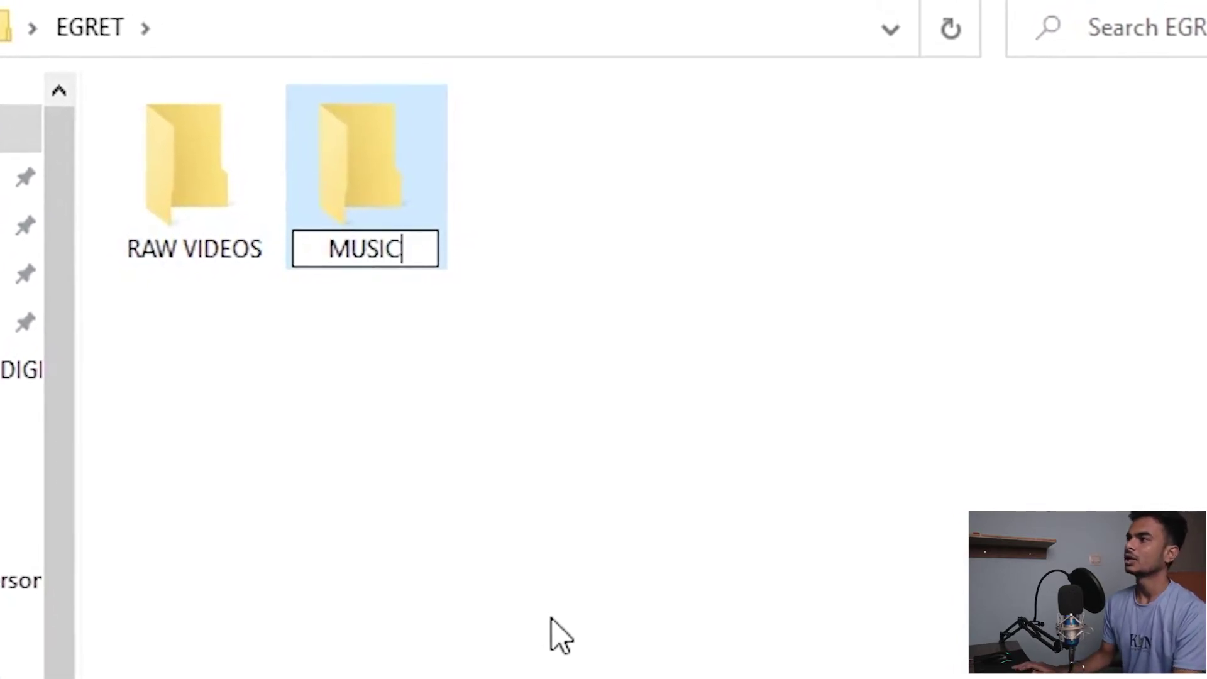
key(Return)
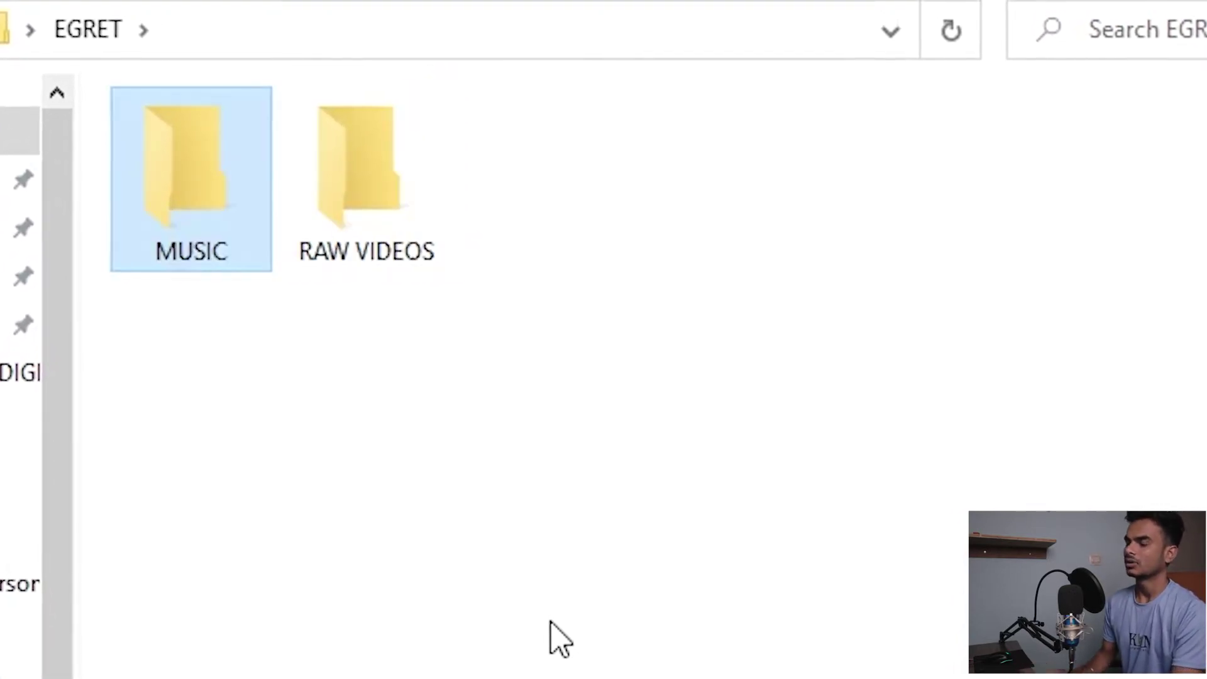
key(ctrl+shift+n)
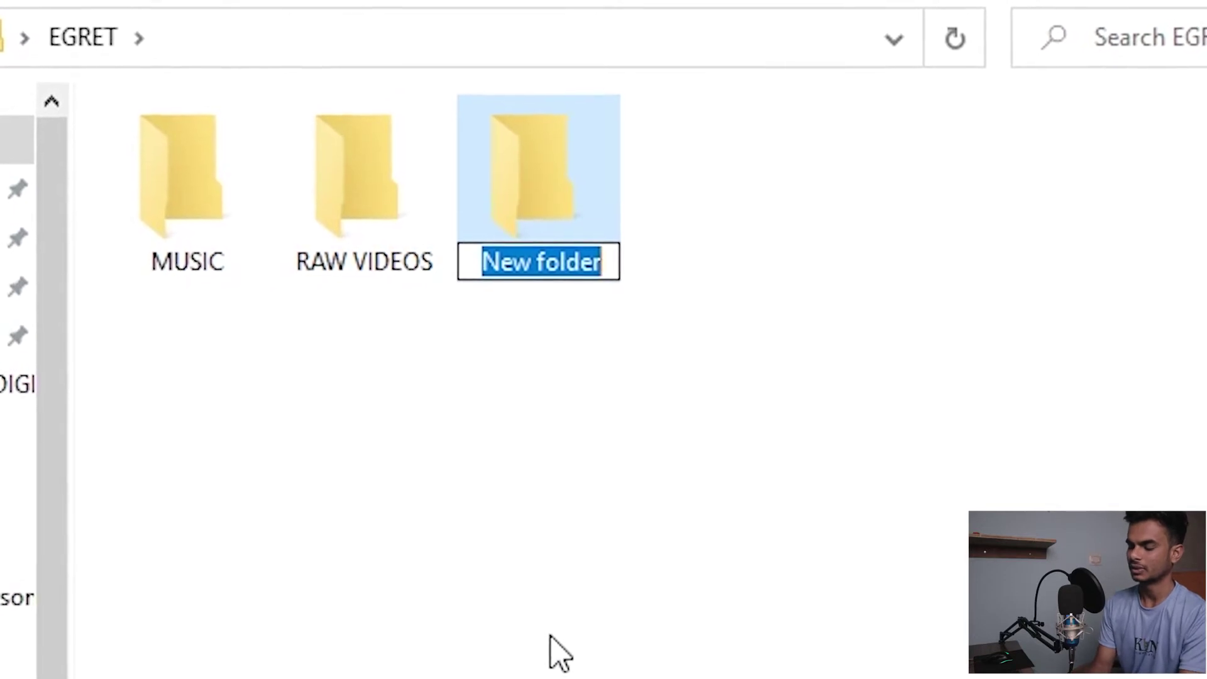
text(PROJECTS)
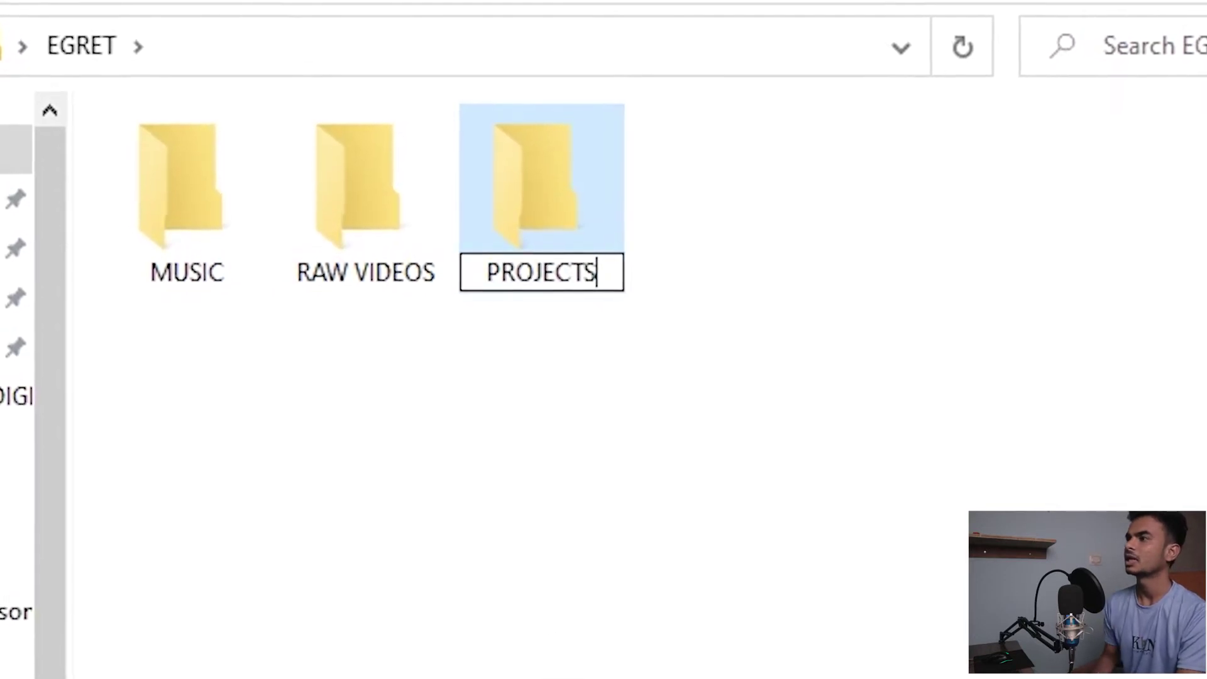
key(Return)
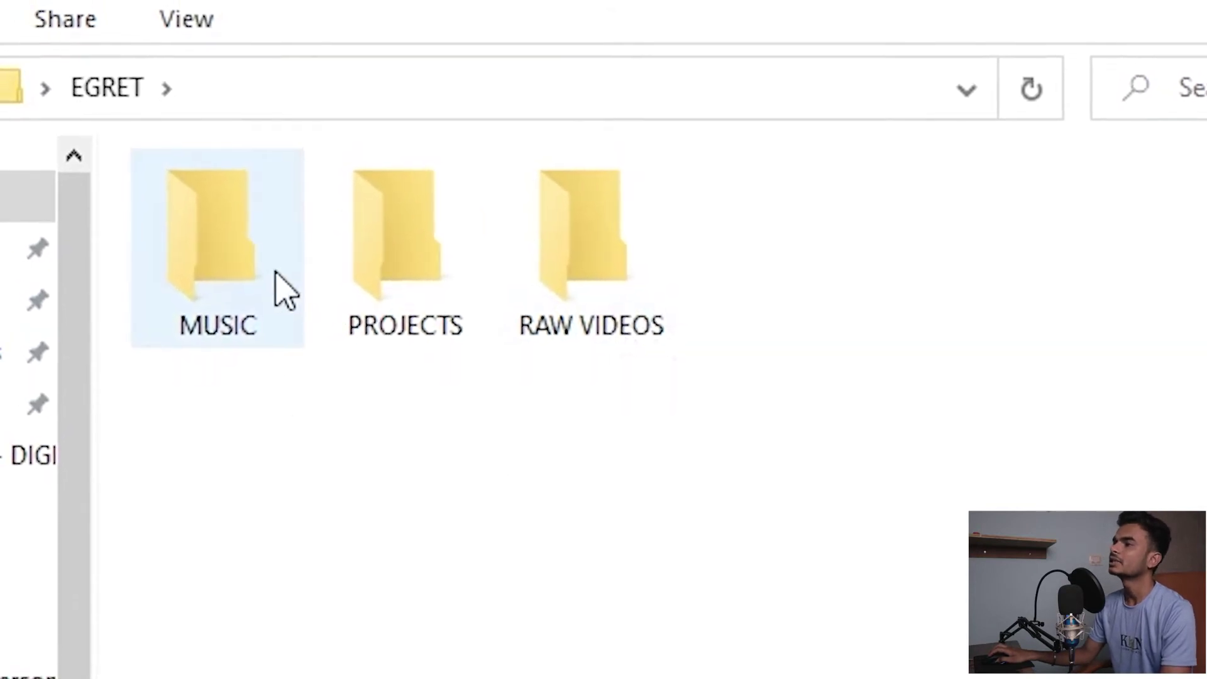
mouse_move(279, 279)
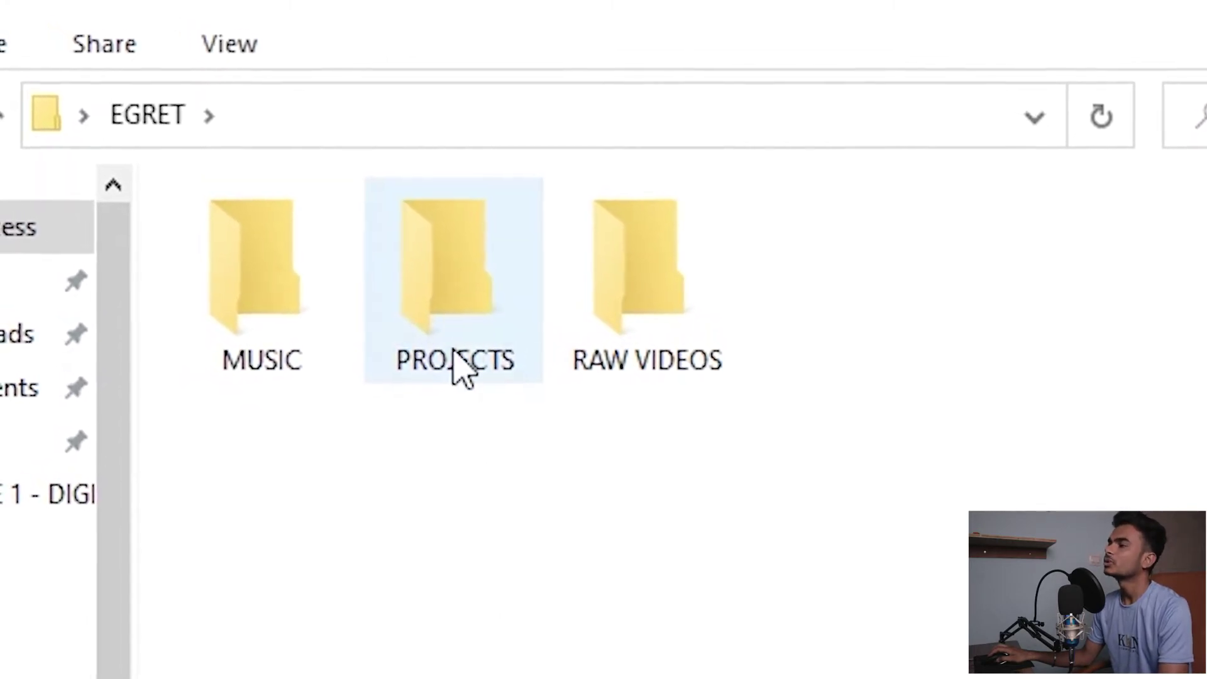
mouse_move(455, 339)
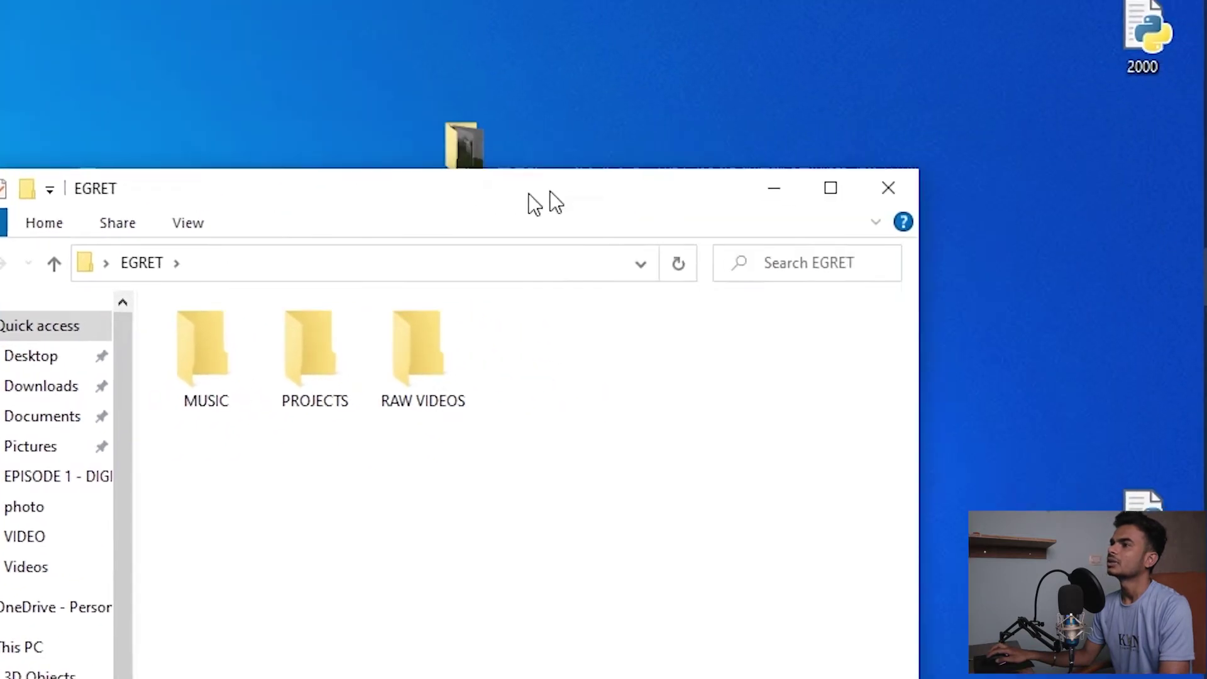
Select all nine MVI clips in FOOTAGES and paste them into EGRET's RAW VIDEOS folder
drag(924, 73, 277, 214)
double_click(627, 137)
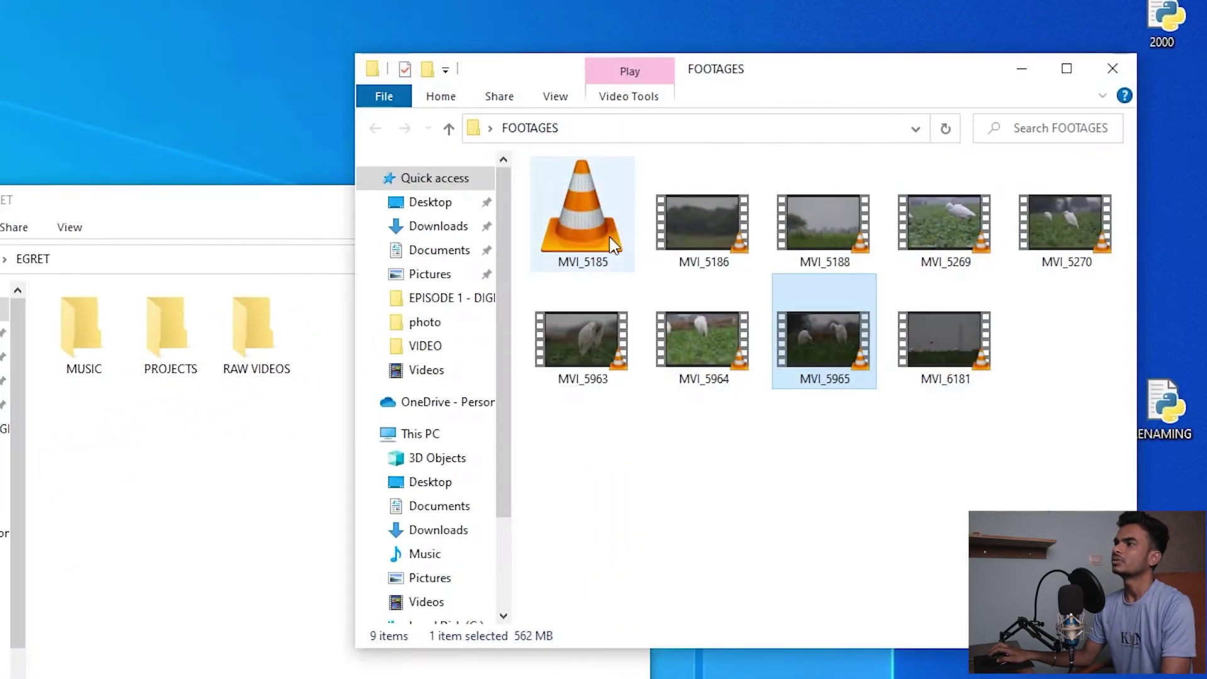
click(803, 436)
key(ctrl+a)
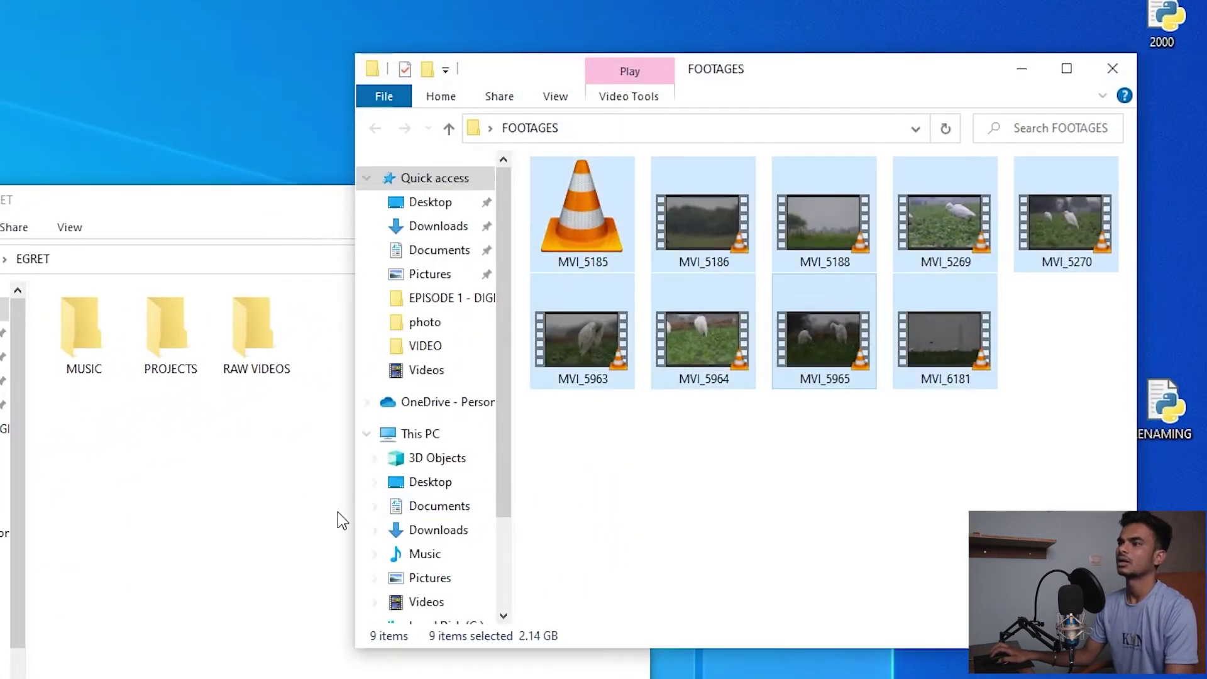
click(338, 512)
double_click(256, 370)
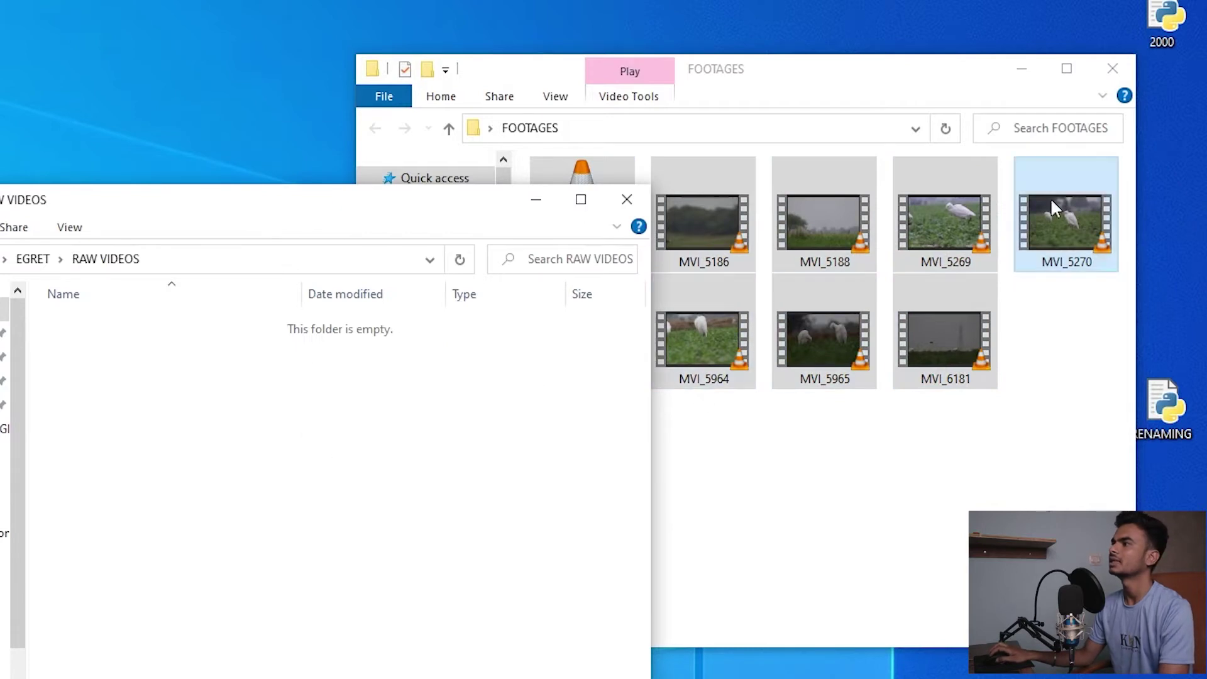
key(ctrl+v)
click(1018, 72)
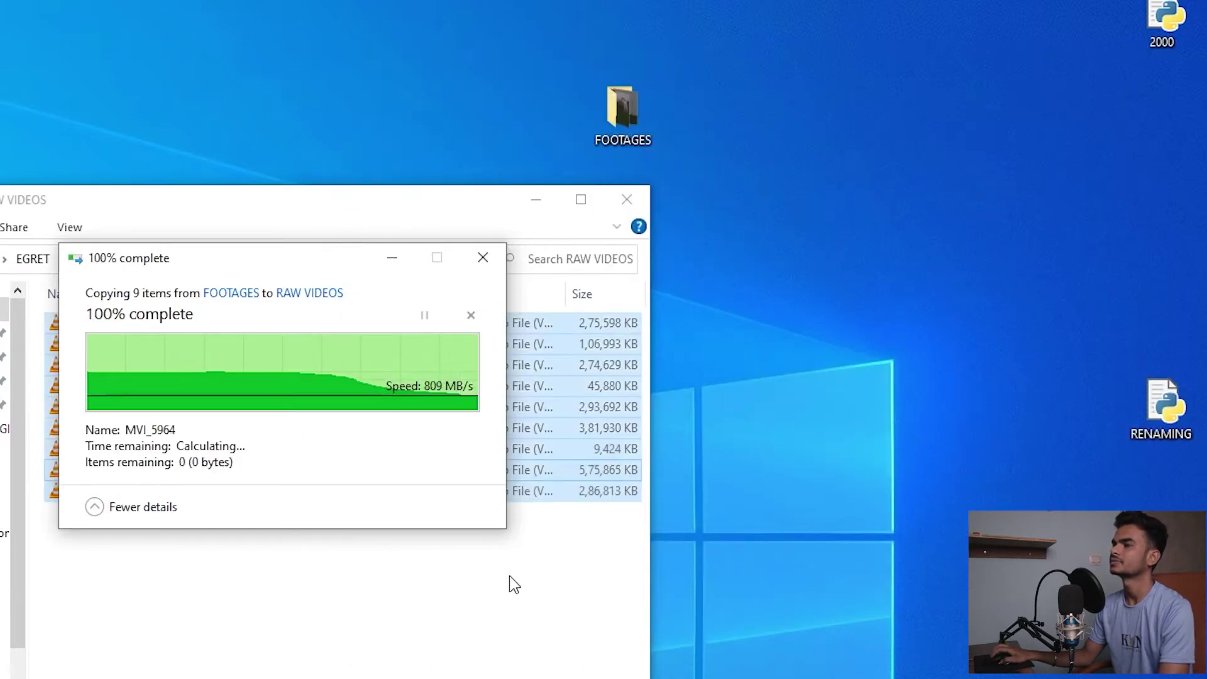
click(454, 589)
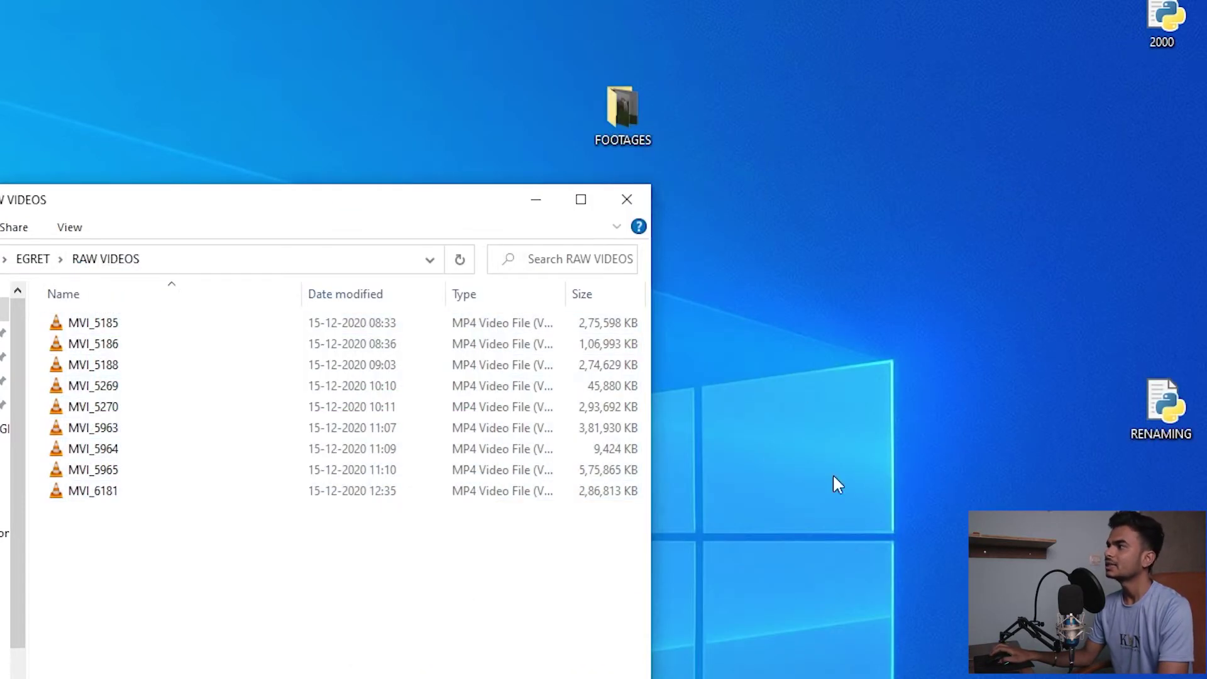
Search Windows for 'PREM' and launch Adobe Premiere Pro 2021
click(1184, 51)
text(P)
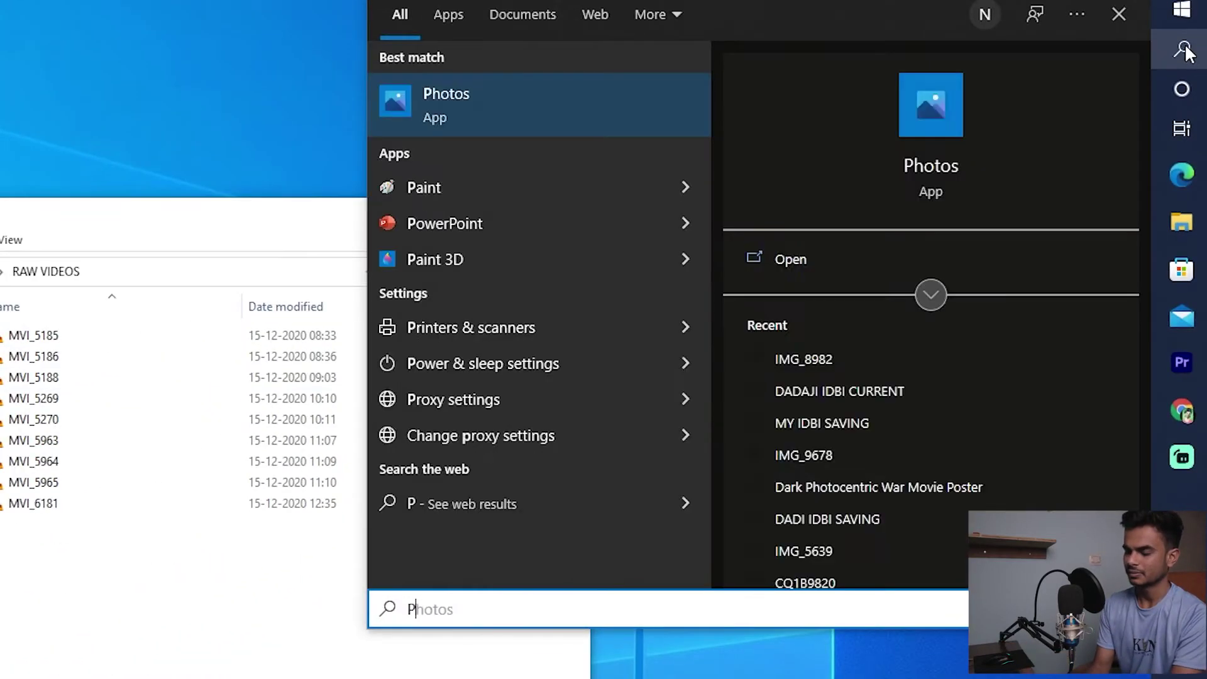
text(REM)
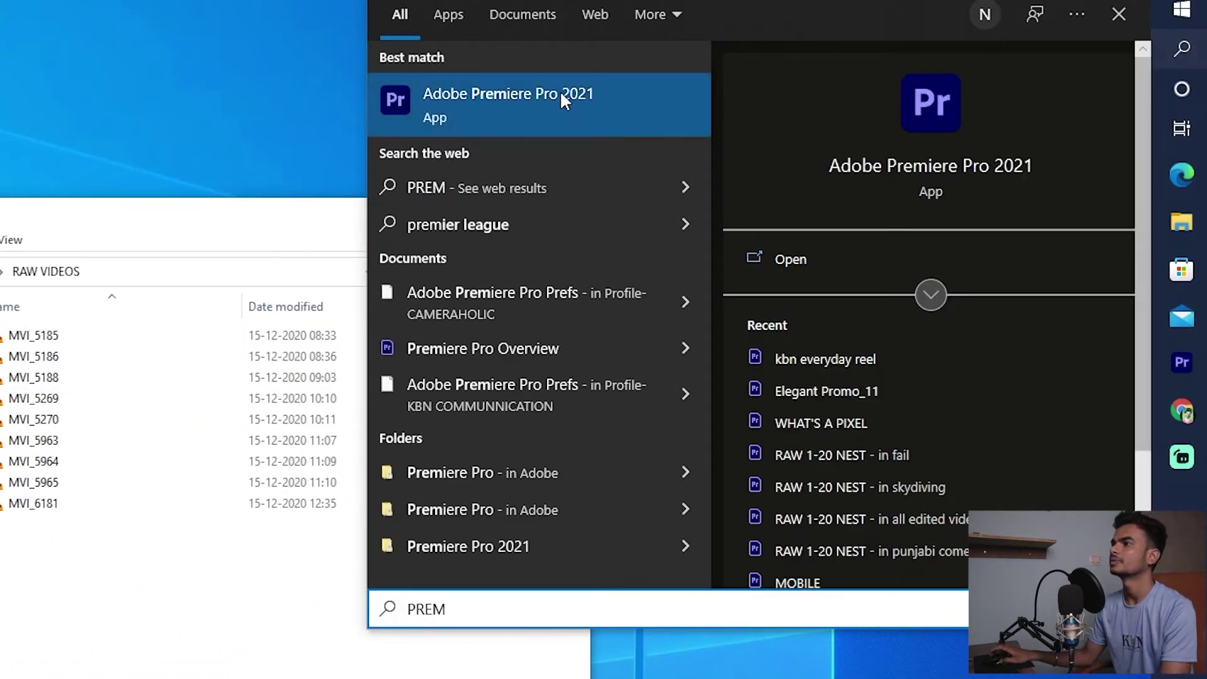
click(559, 89)
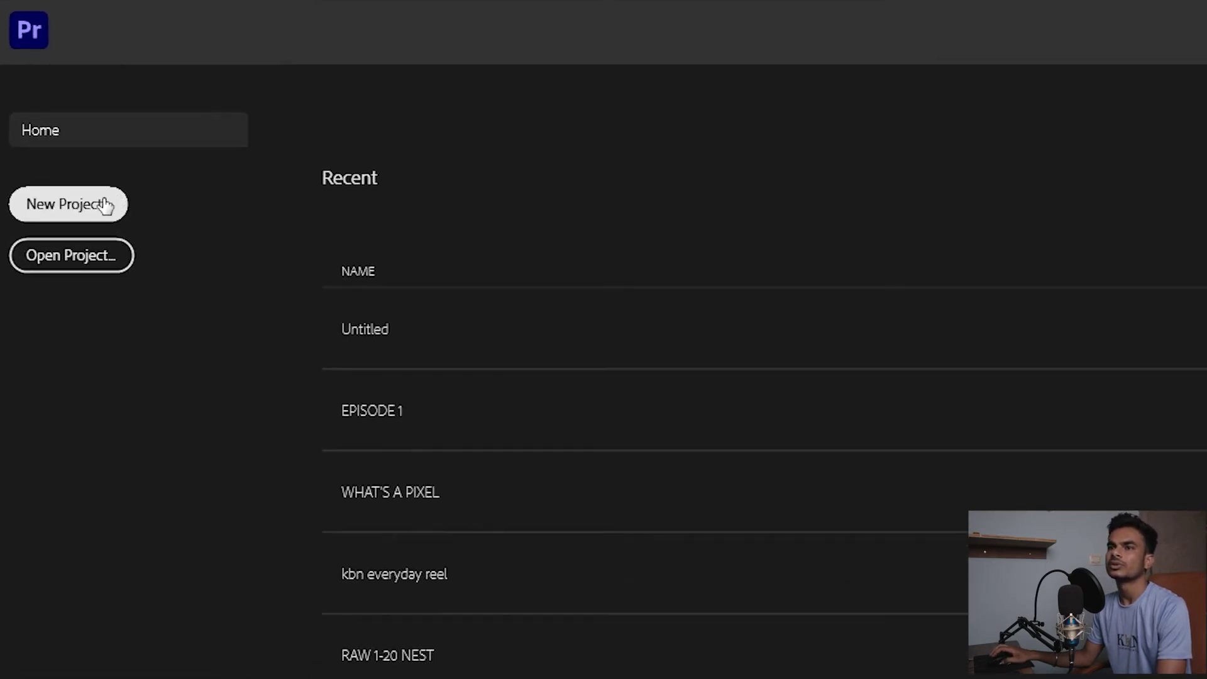
Start a new project named EGRET and copy the EGRET\PROJECTS folder path
click(105, 205)
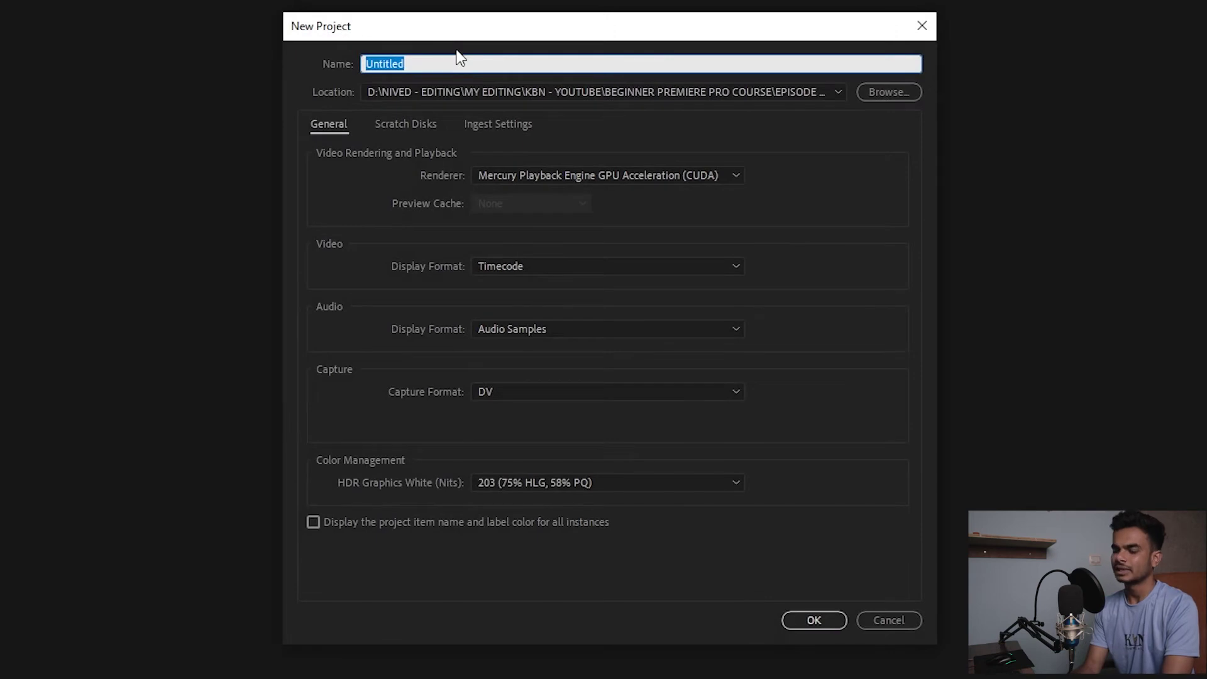
text(EG)
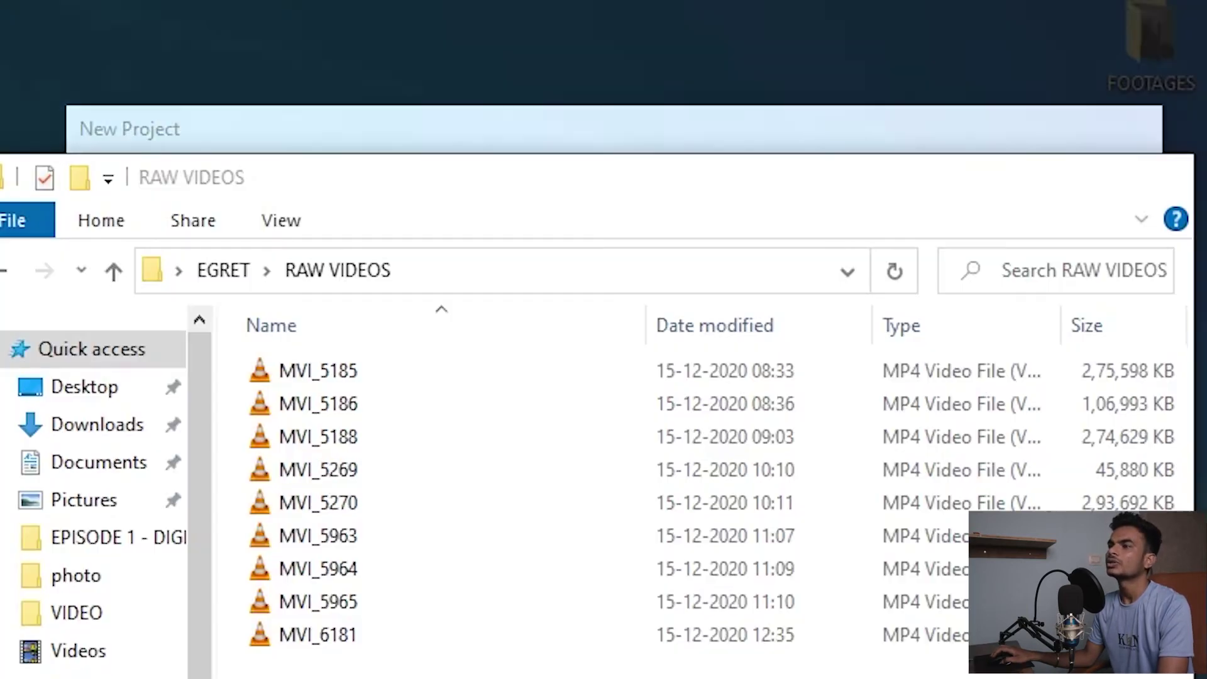
click(233, 289)
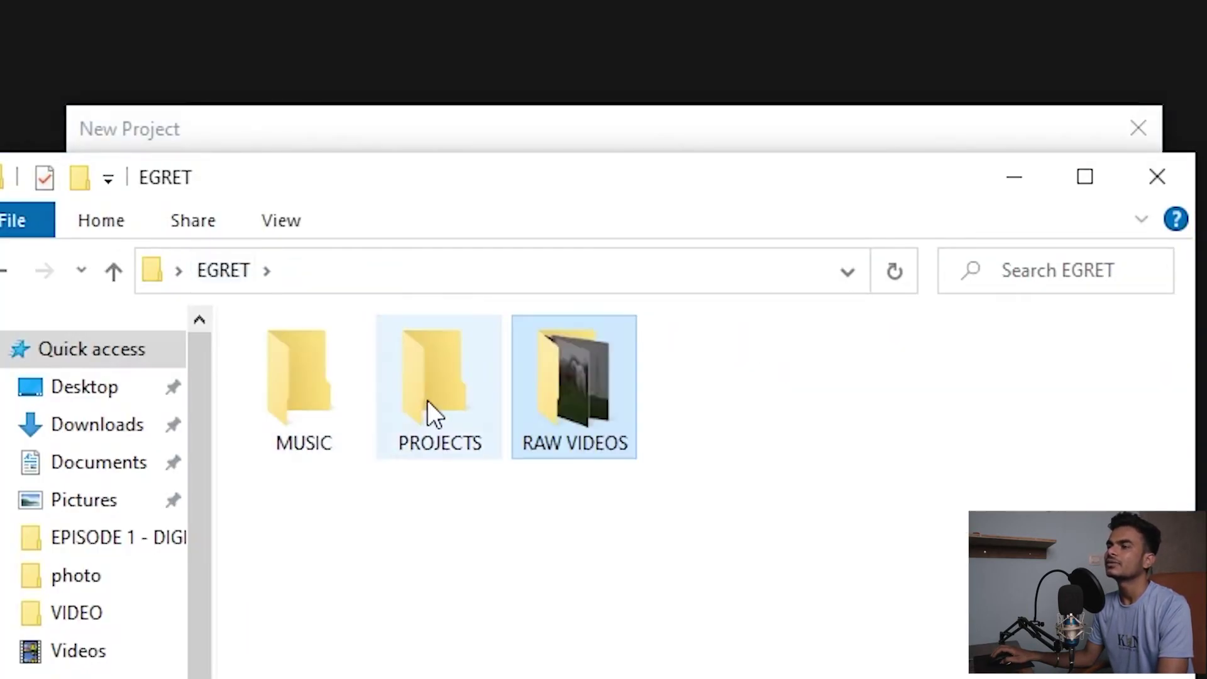
double_click(442, 414)
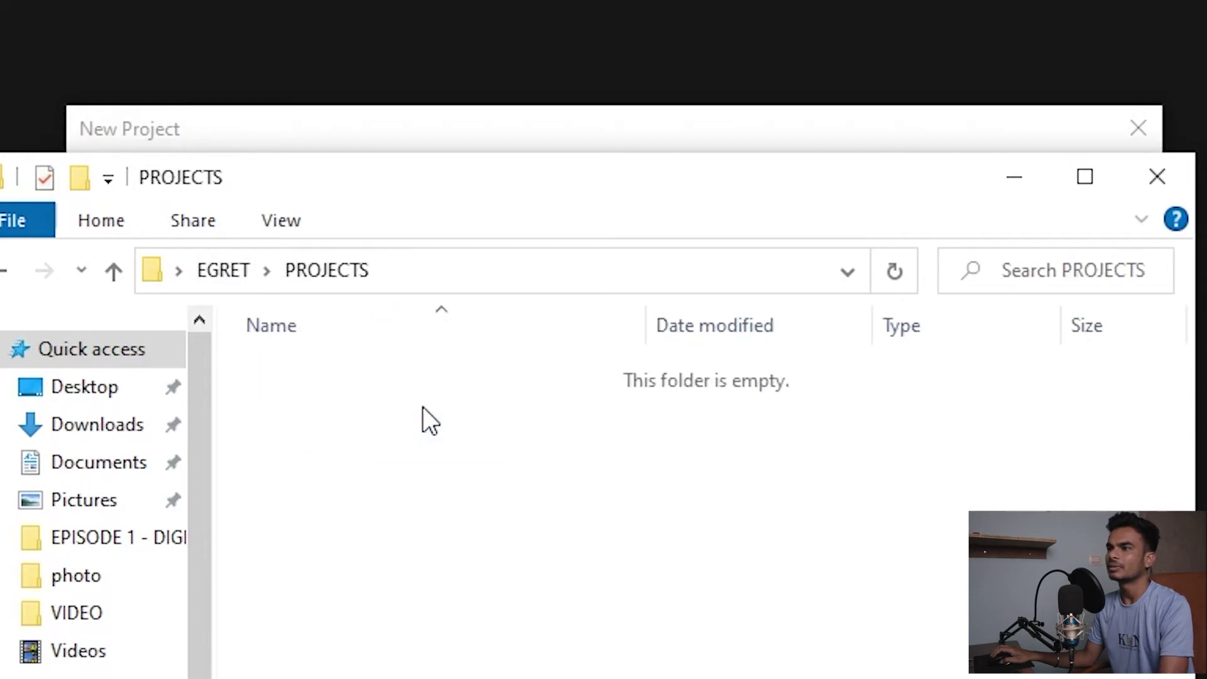
click(443, 274)
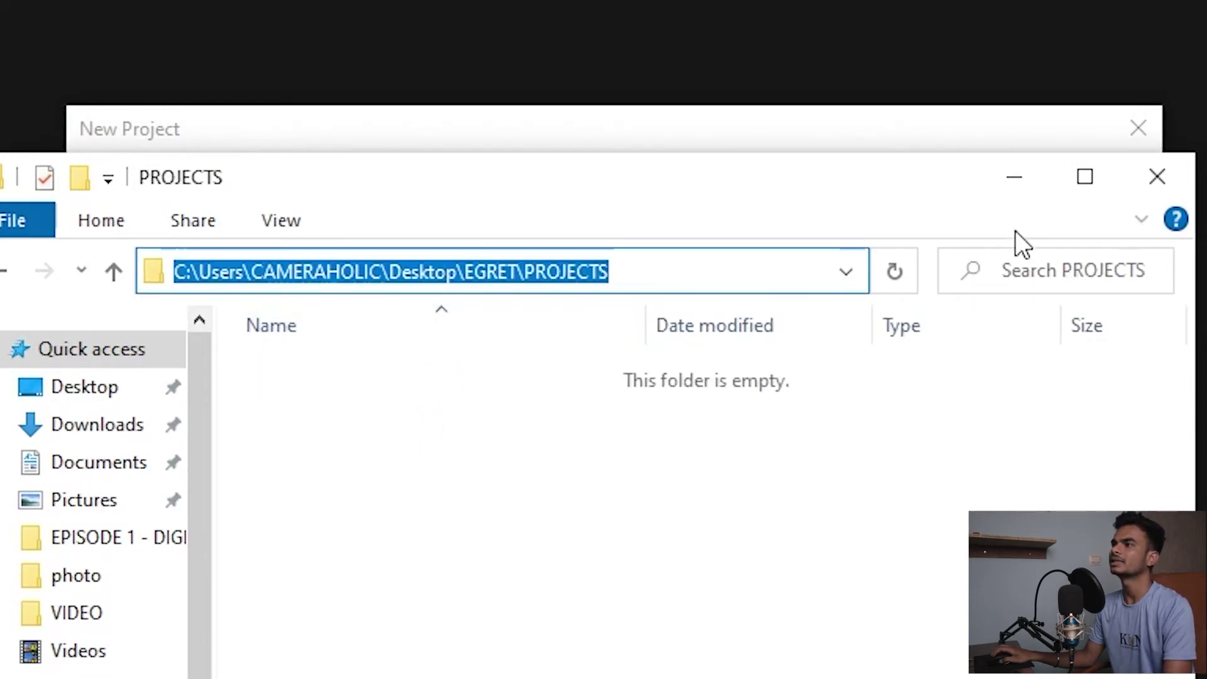
Set the project location to the pasted EGRET\PROJECTS folder path
click(1013, 176)
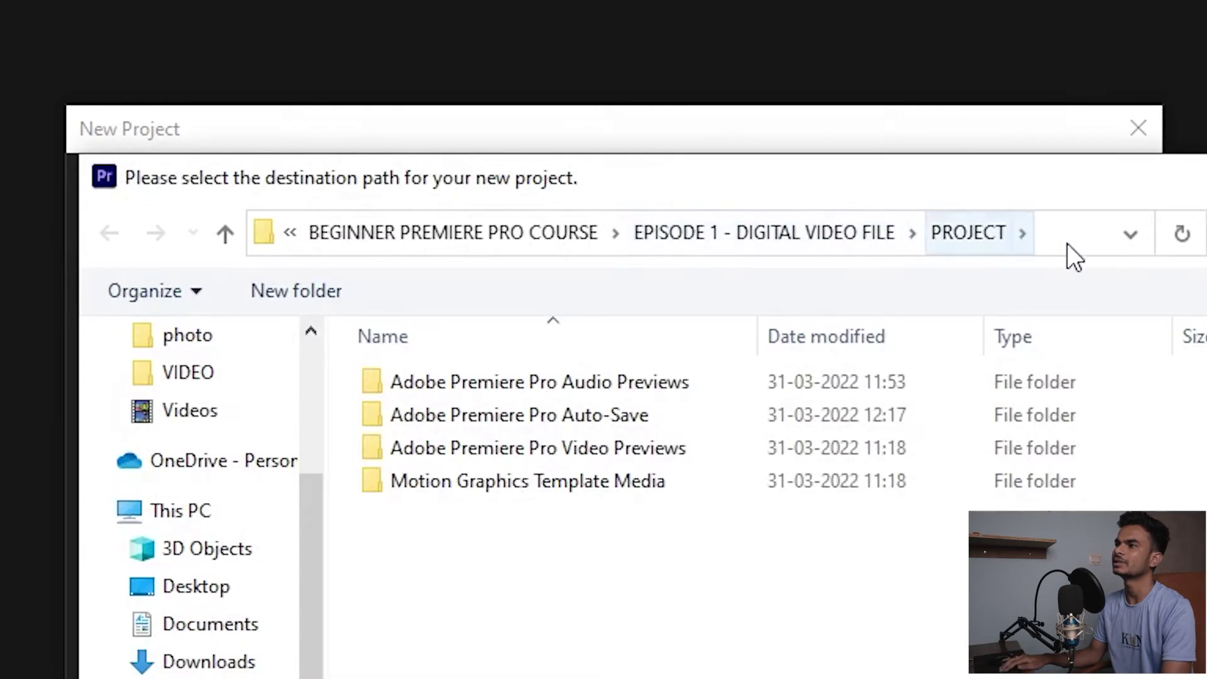
click(1067, 243)
text(C:\Users\CAMERAHOLIC\Desktop\EGRET\PROJECTS)
key(Return)
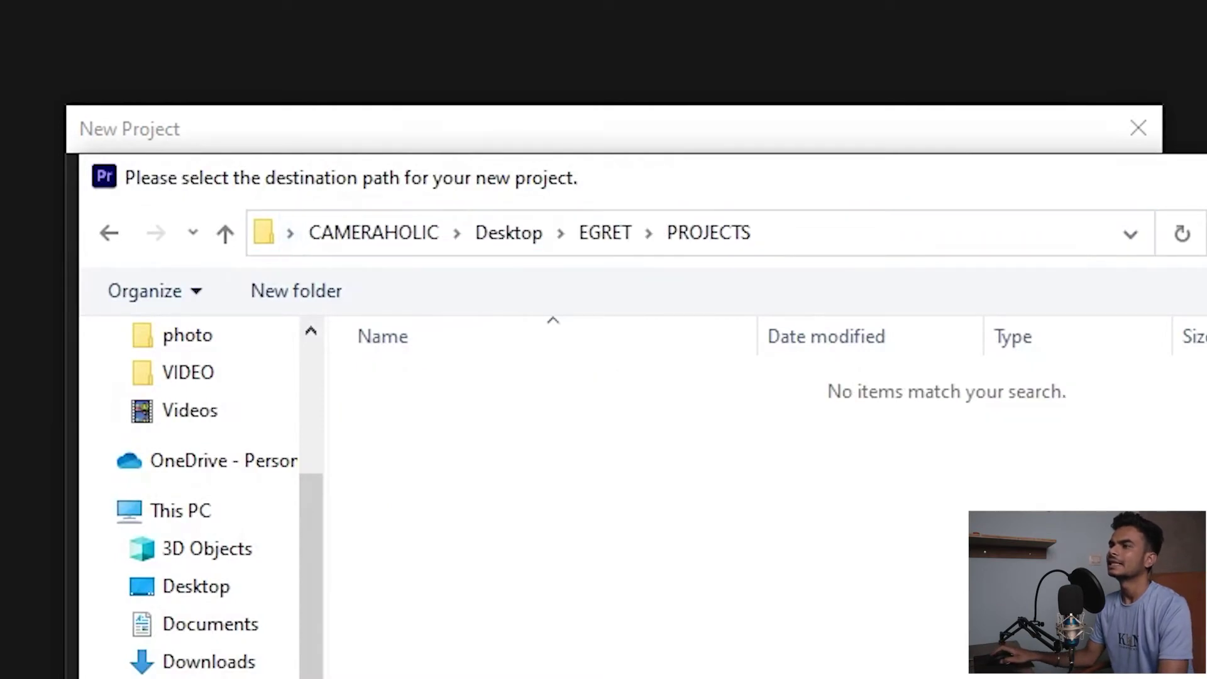
key(Return)
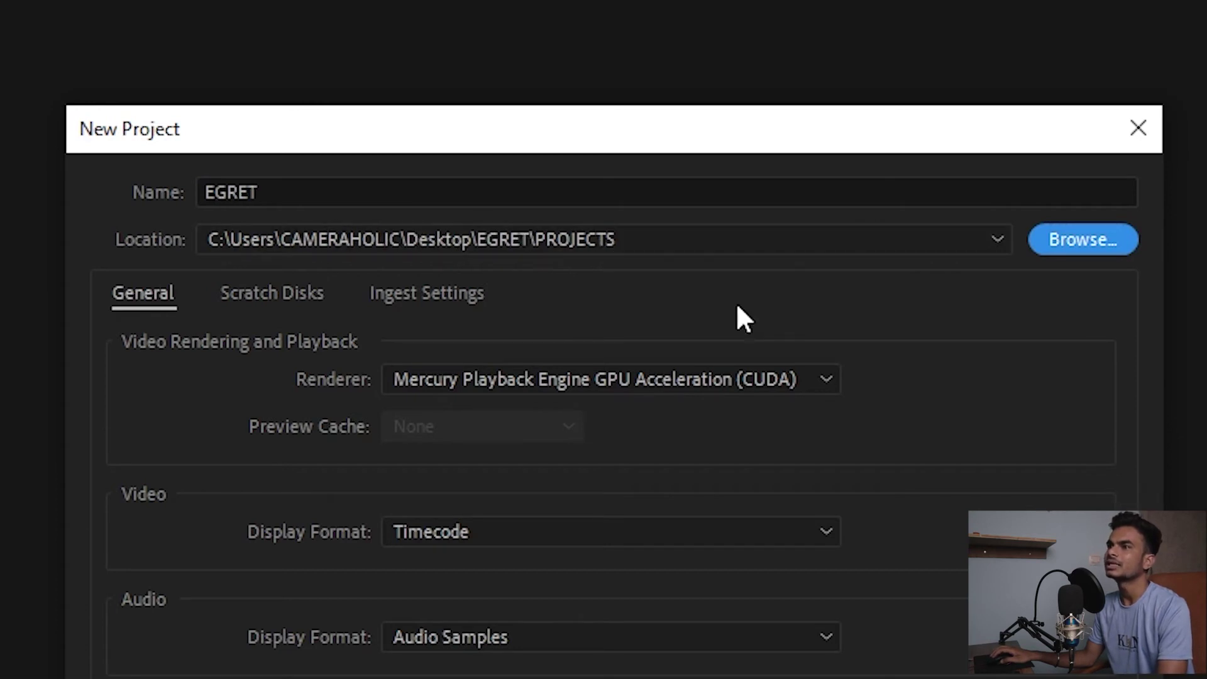
Review the Scratch Disks and Ingest Settings tabs, then open the General tab's Renderer dropdown
click(289, 293)
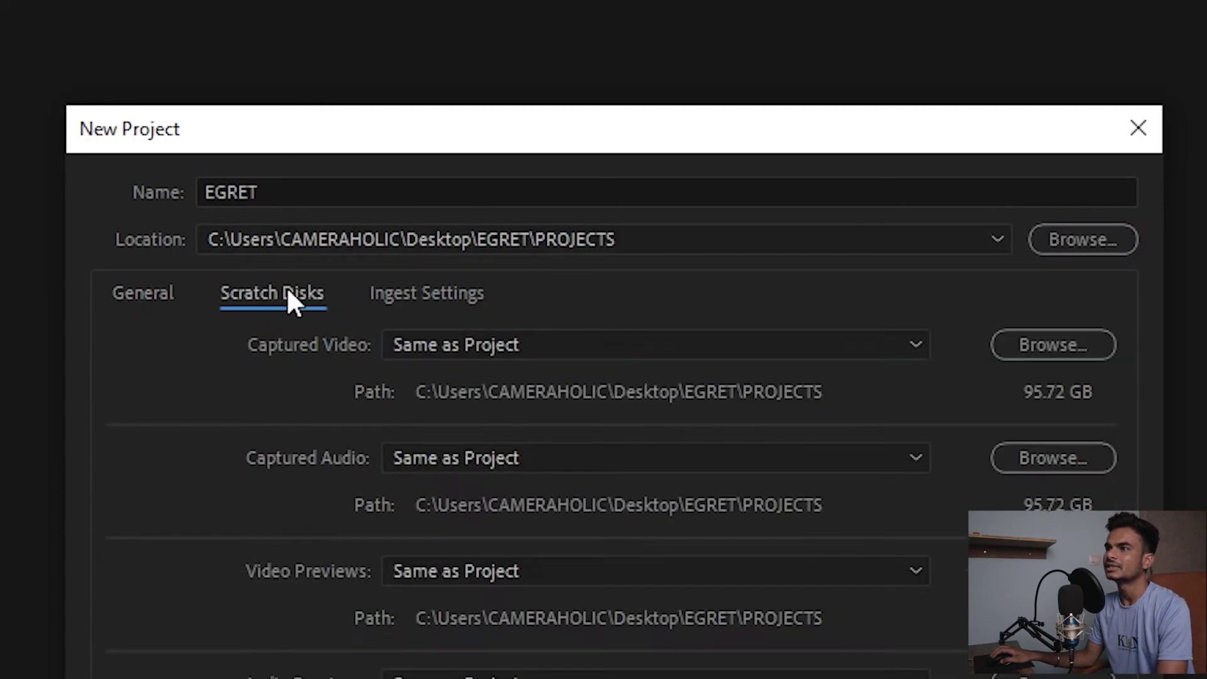
click(419, 300)
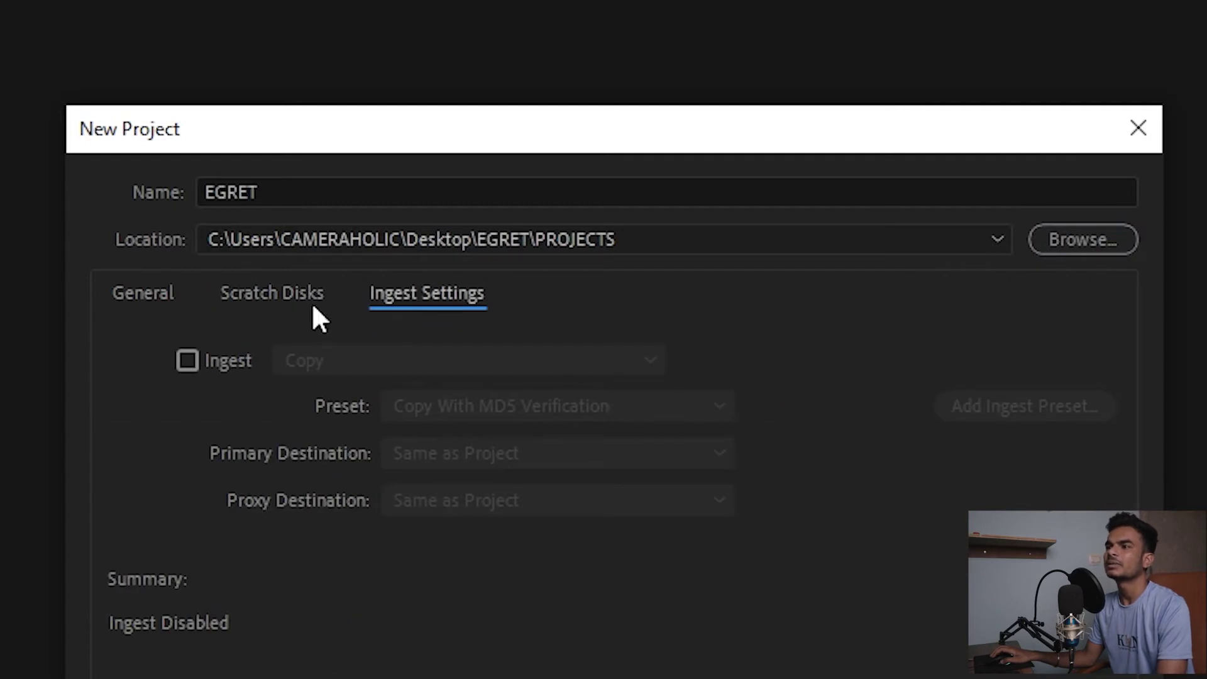
click(167, 297)
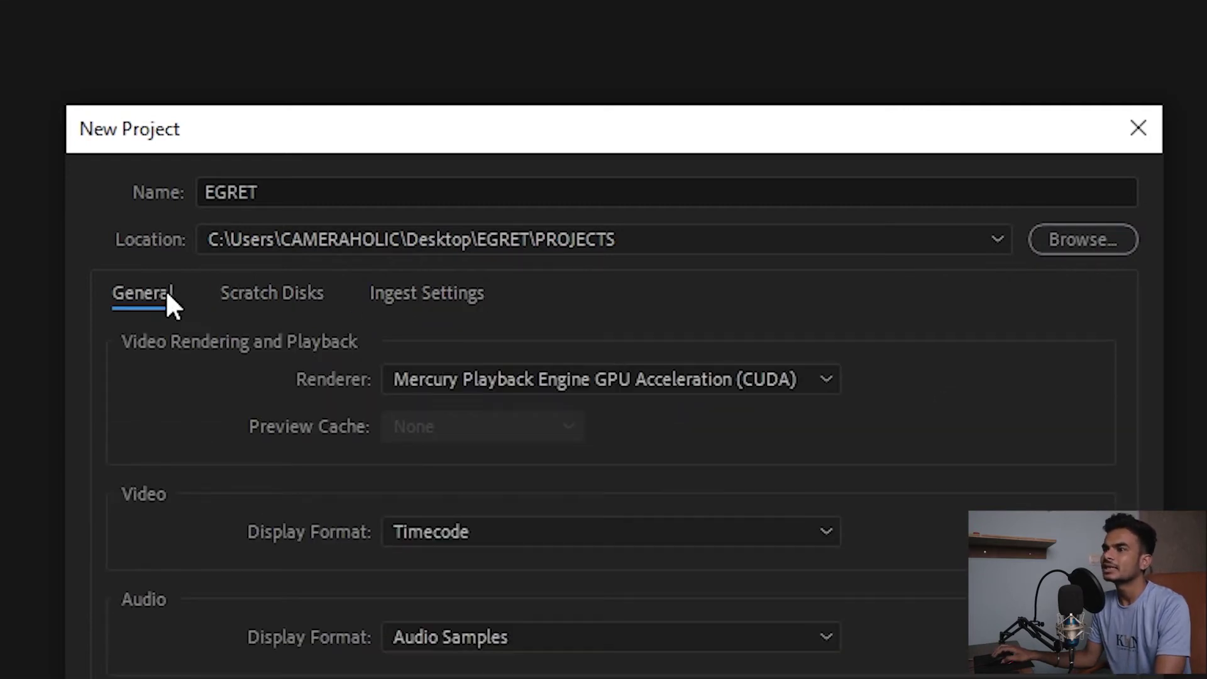
key(Tab)
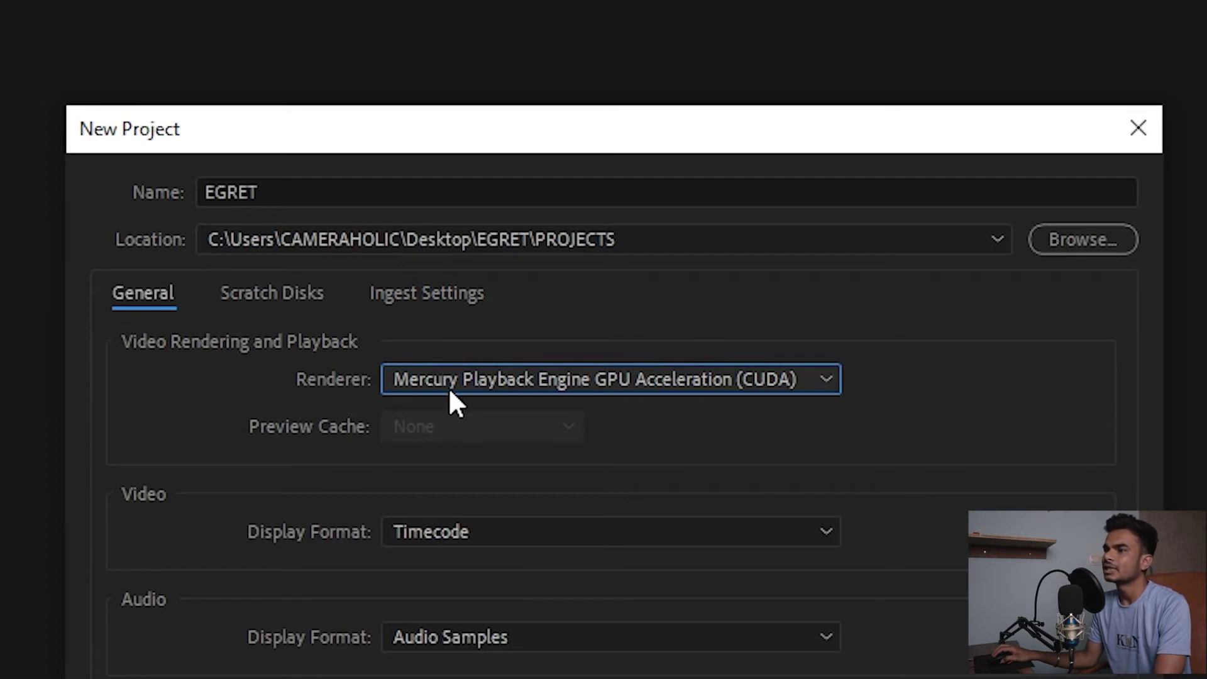
click(467, 392)
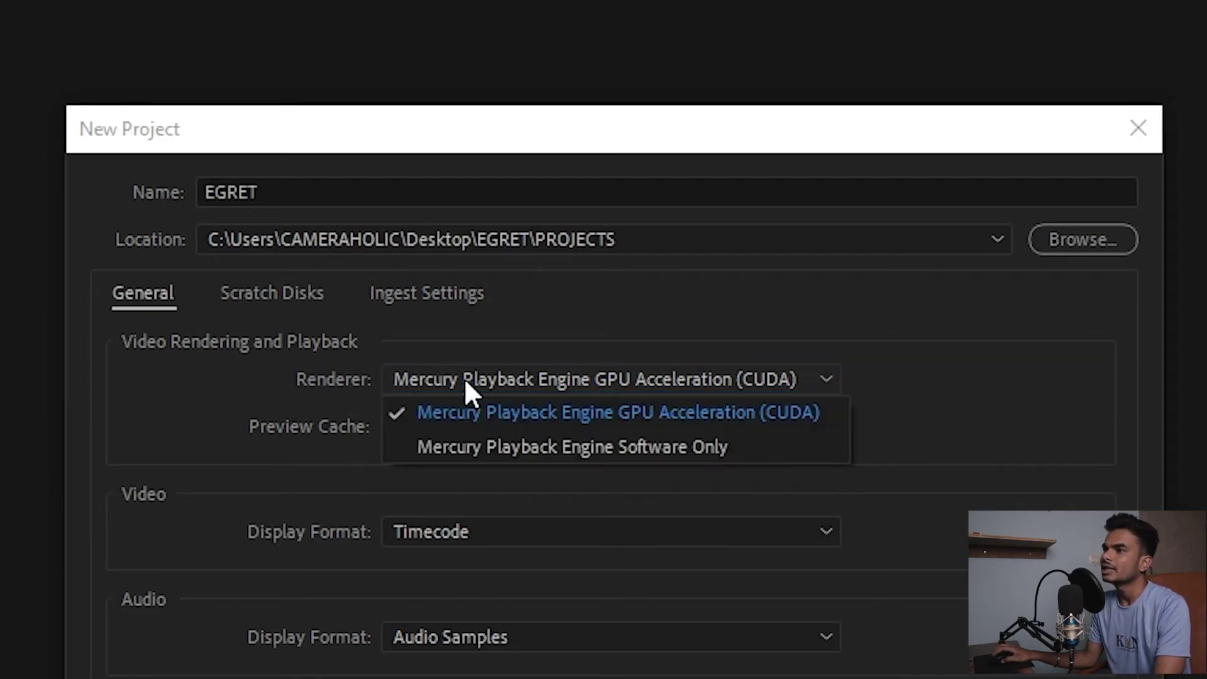
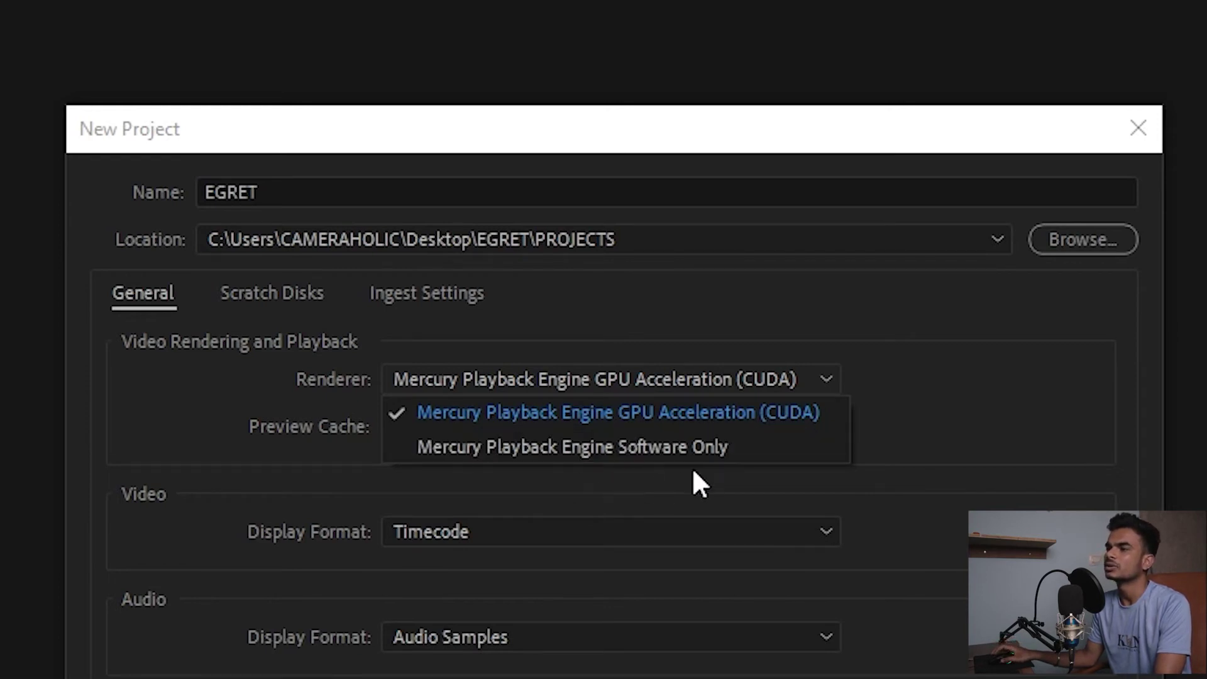
Leave the Renderer set to Mercury Playback Engine GPU Acceleration (CUDA)
click(1069, 474)
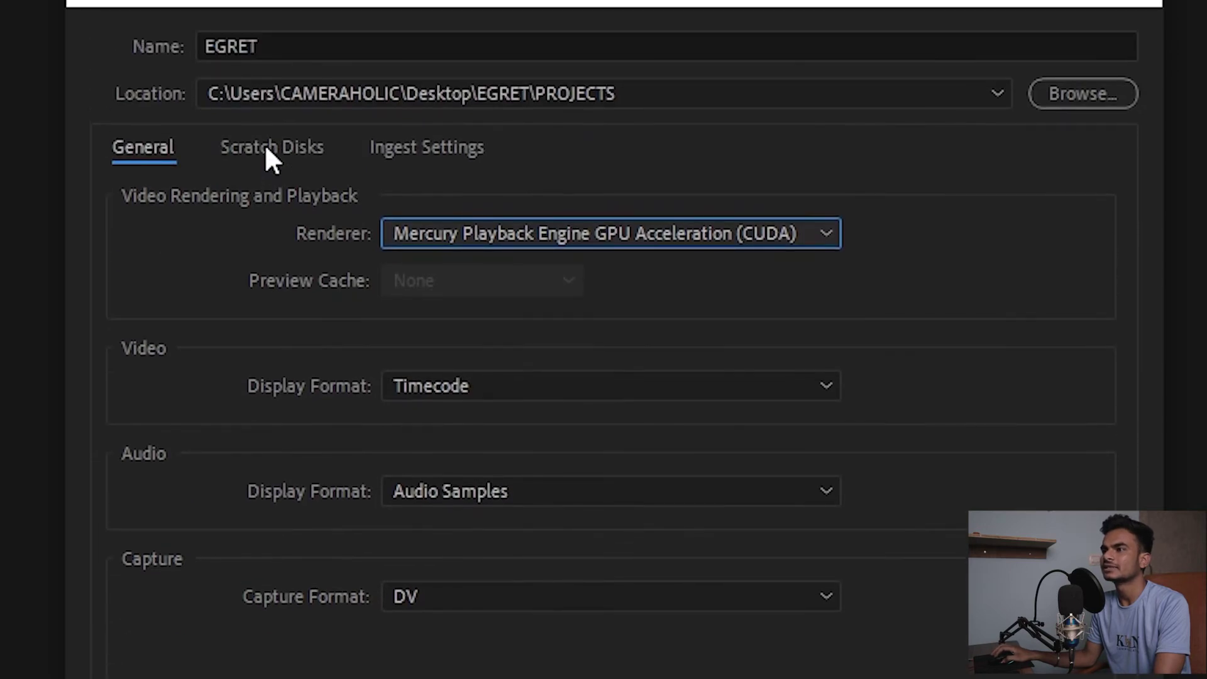
Show the Scratch Disks settings, where every location reads Same as Project
click(267, 149)
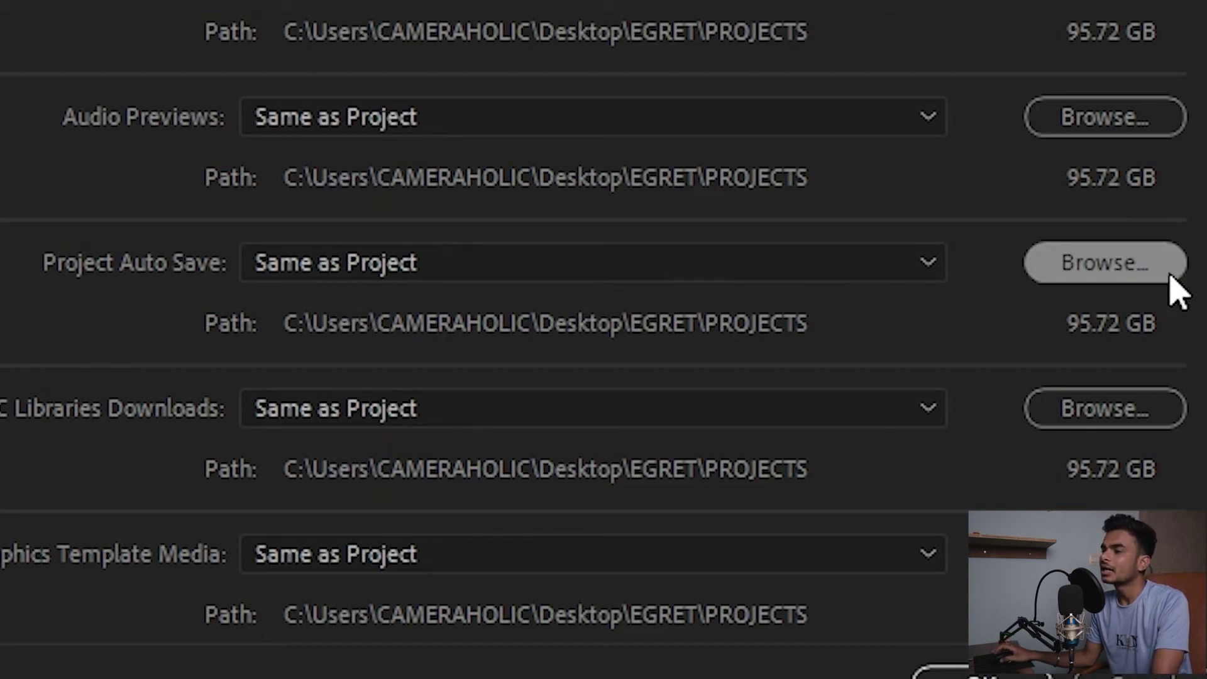
Dismiss the auto save folder chooser, keeping the location as Same as Project
click(1119, 269)
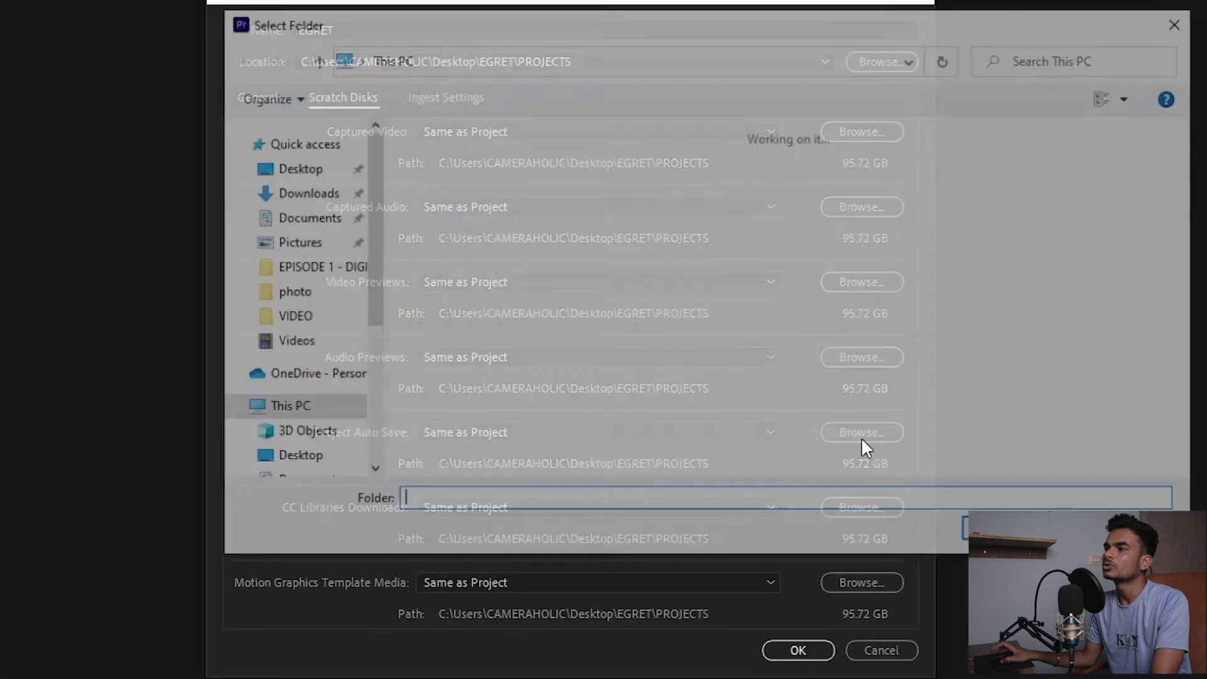
click(1183, 25)
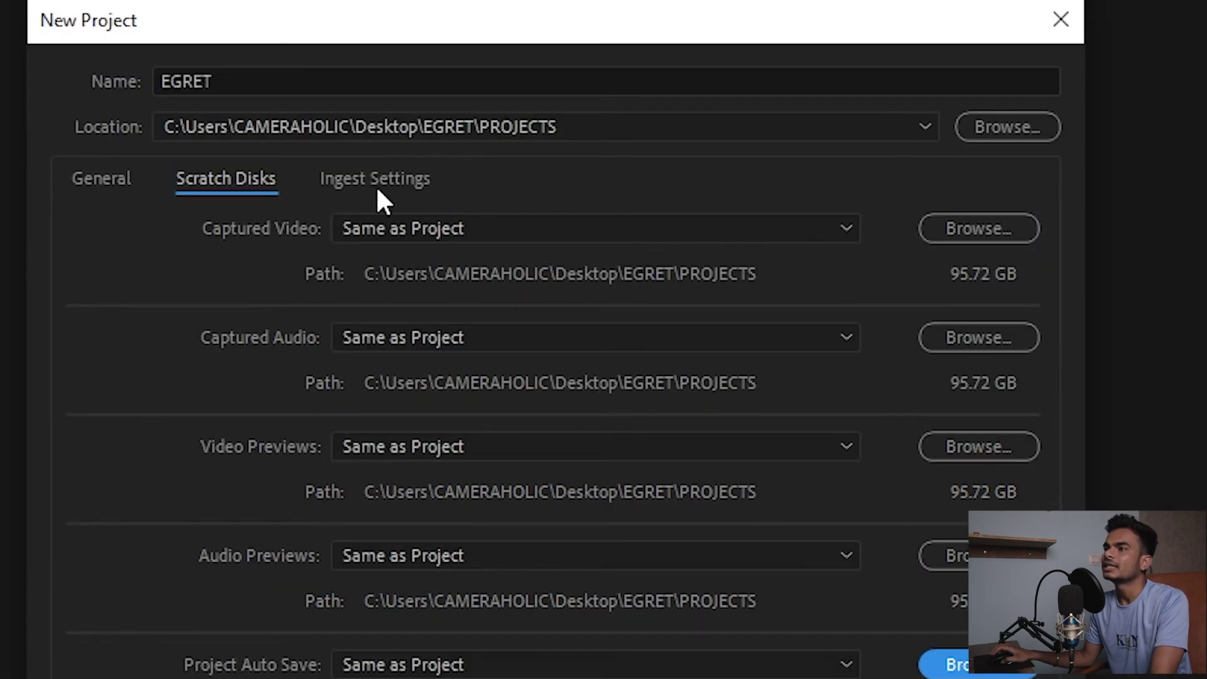
Review the Ingest Settings, then confirm the settings to create the EGRET project
click(382, 184)
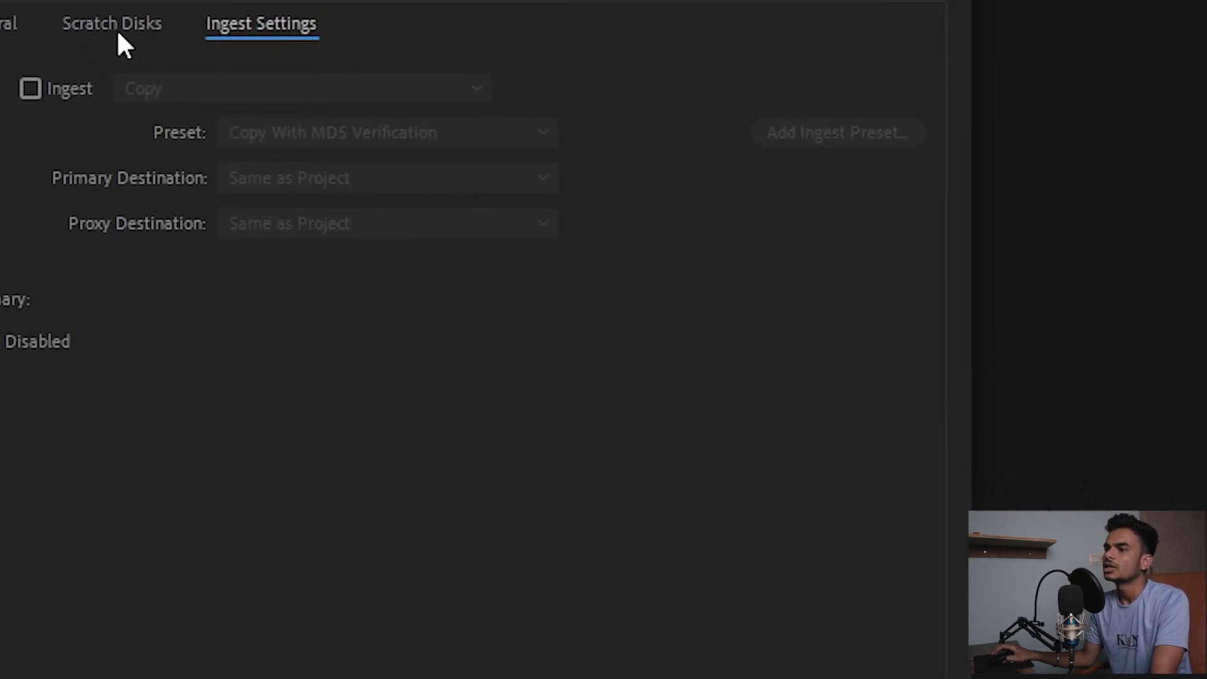
click(230, 184)
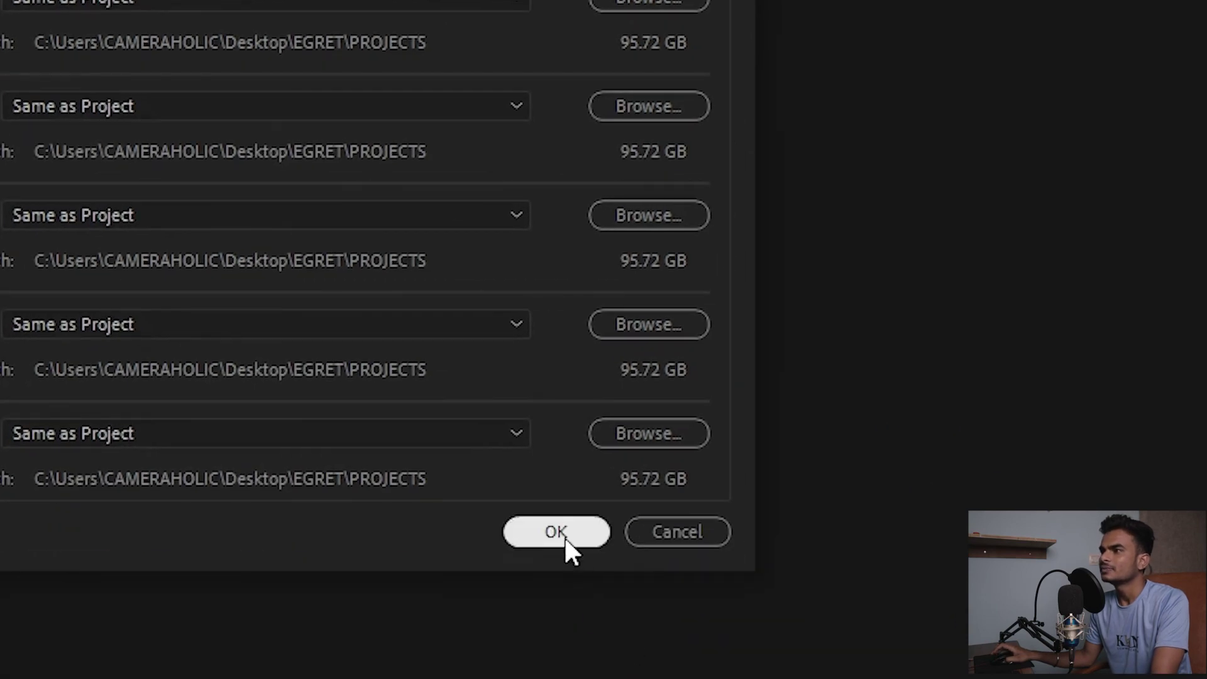
click(555, 532)
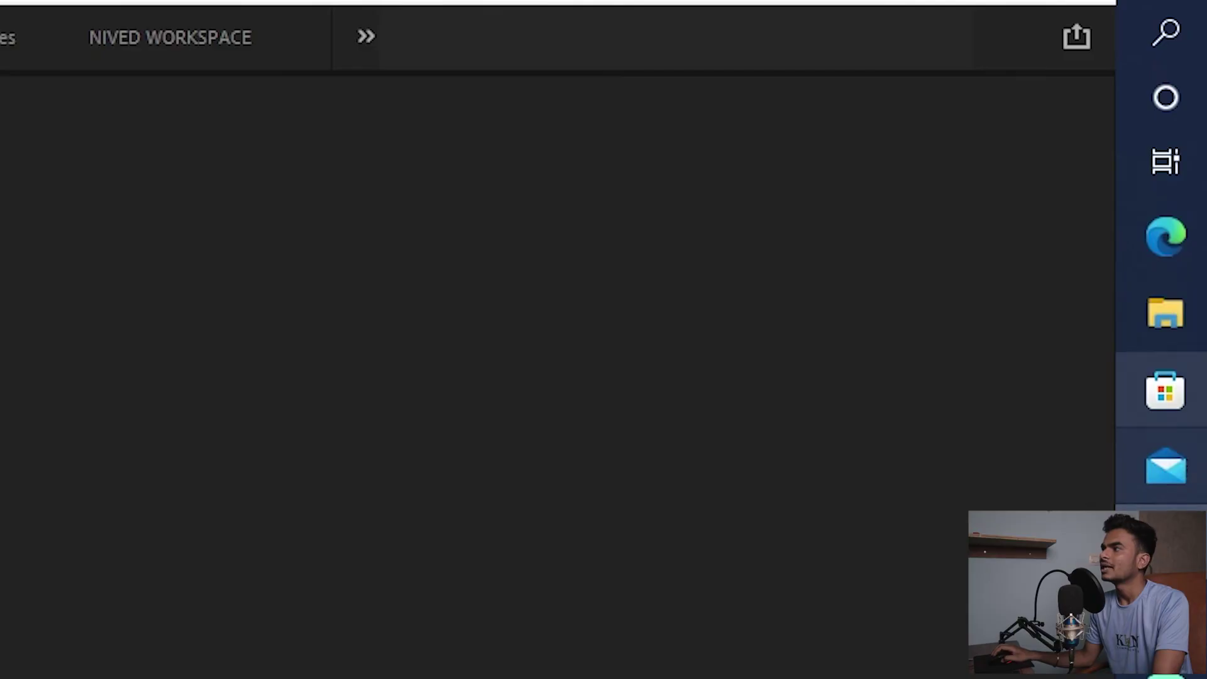
Verify EGRET.prproj in the PROJECTS folder, then hide the folder window to return to Premiere
mouse_move(1166, 312)
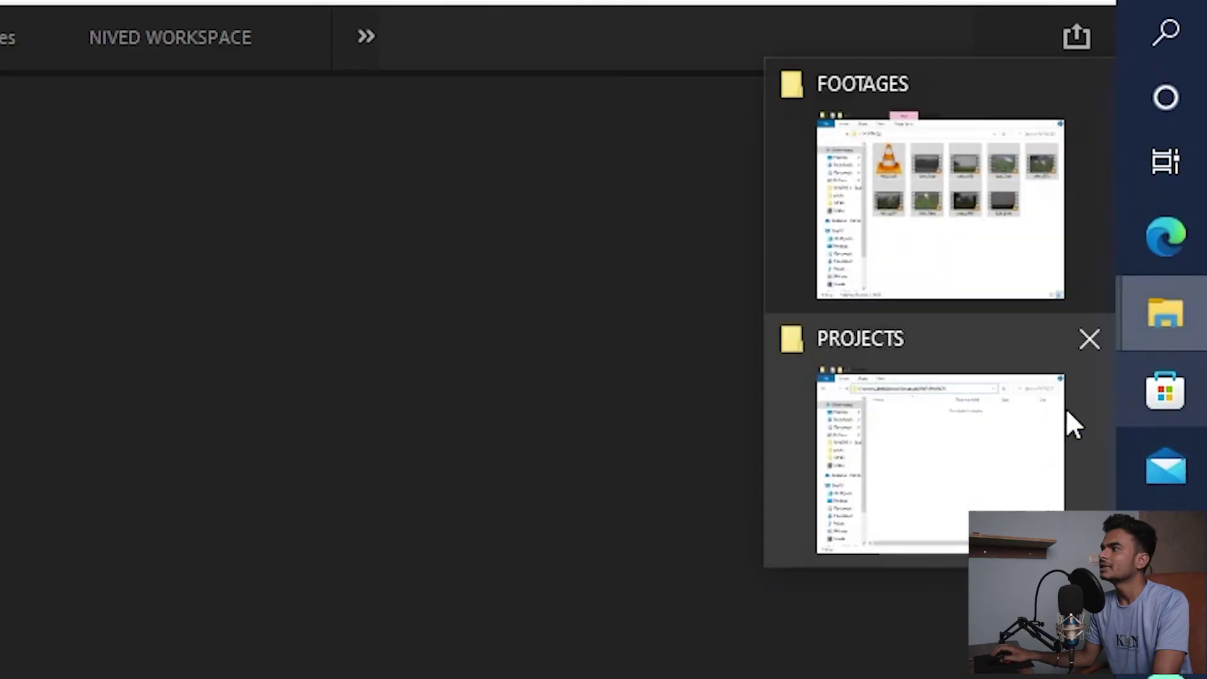
click(932, 425)
click(396, 264)
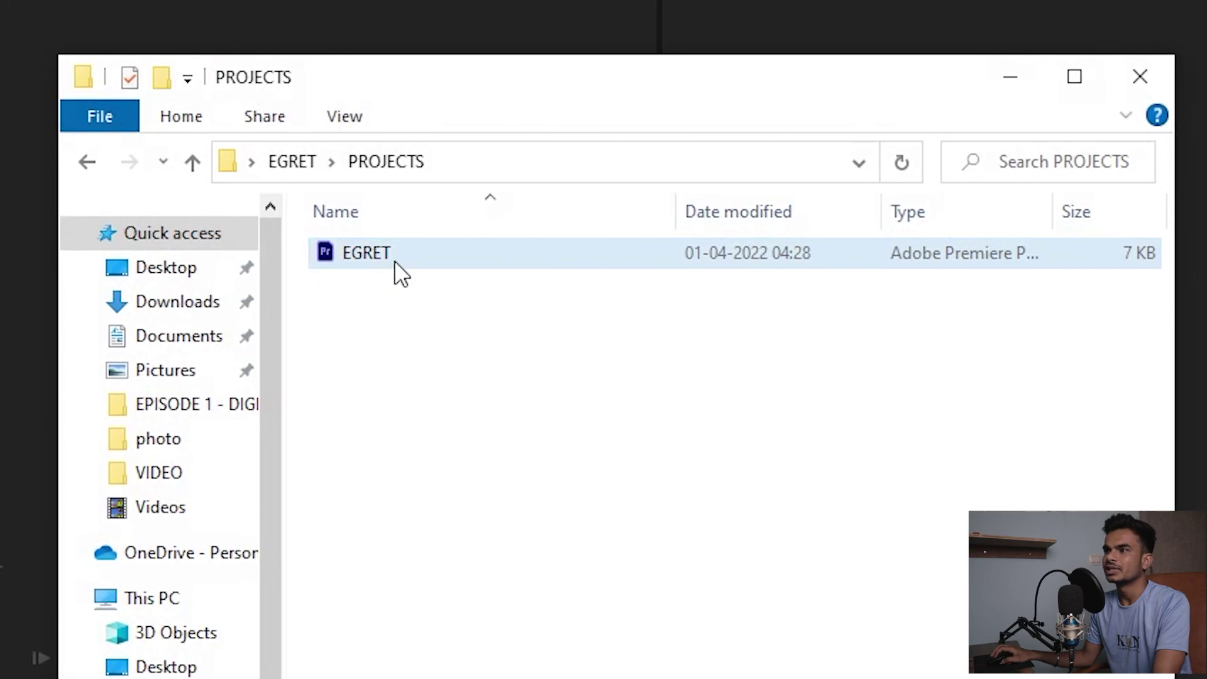
click(1007, 81)
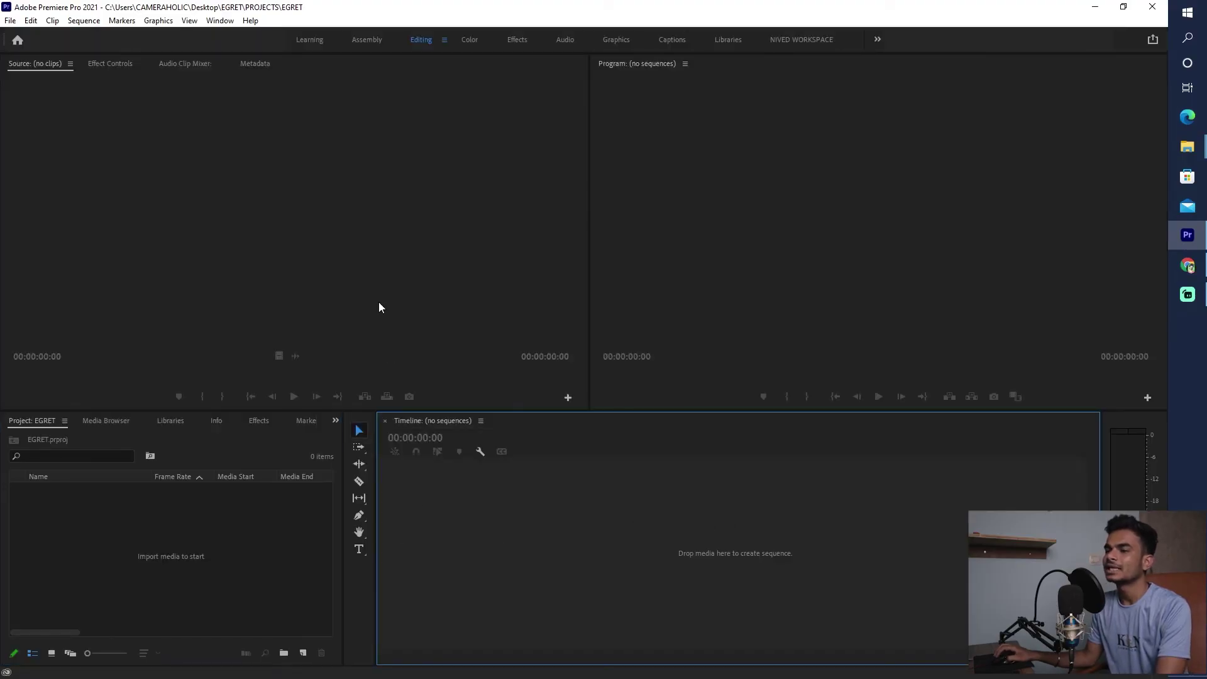
click(379, 303)
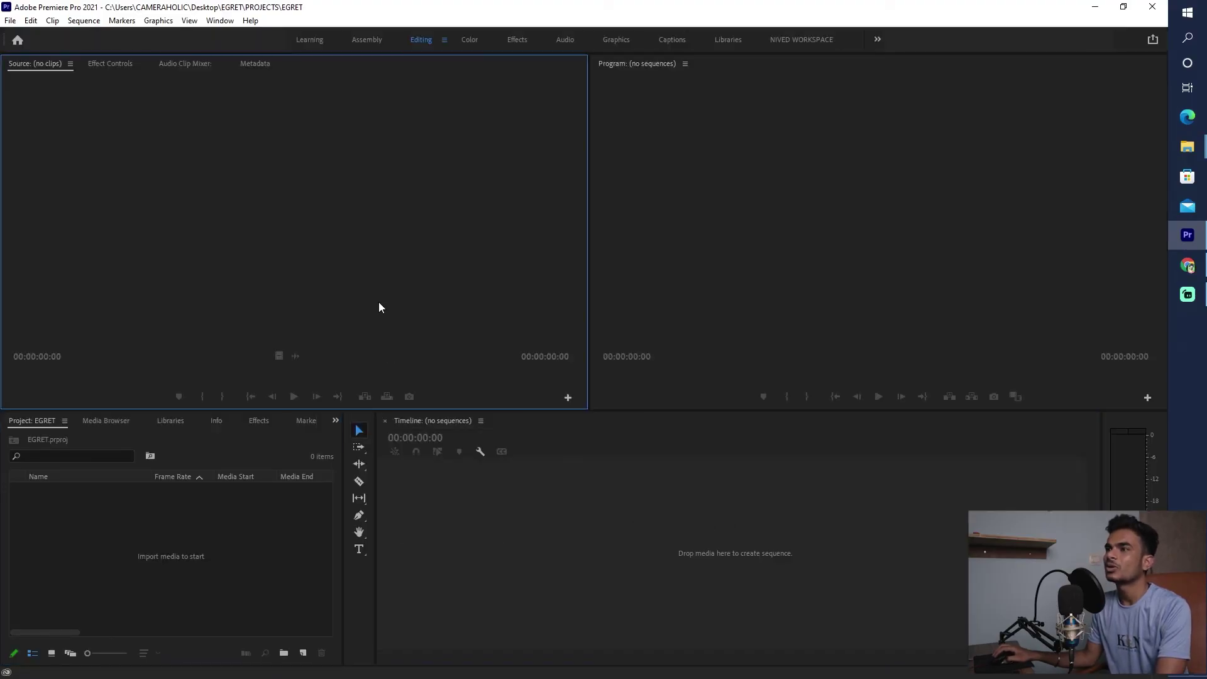